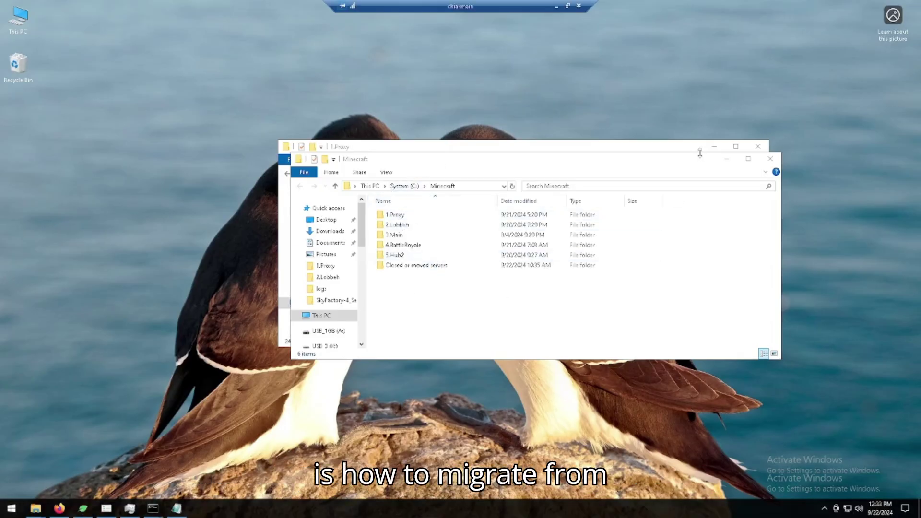
Step: Minimize the Minecraft folder window and look through the files in the 1.Proxy folder
click(727, 159)
scroll(475, 255, up, 4)
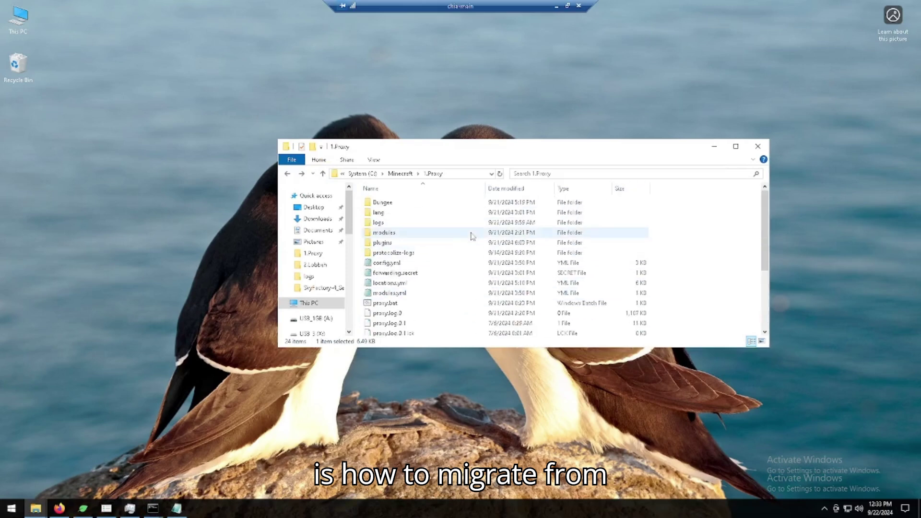
scroll(436, 224, down, 2)
scroll(436, 223, down, 2)
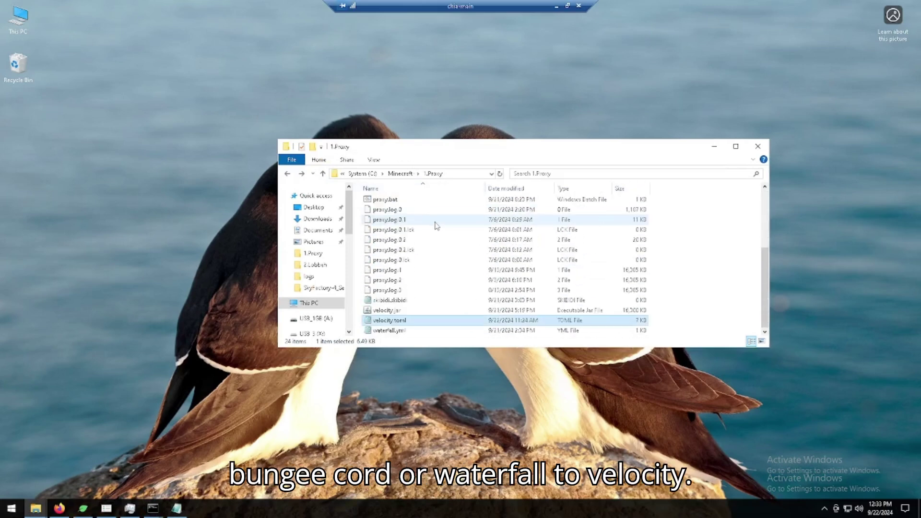
scroll(396, 318, up, 4)
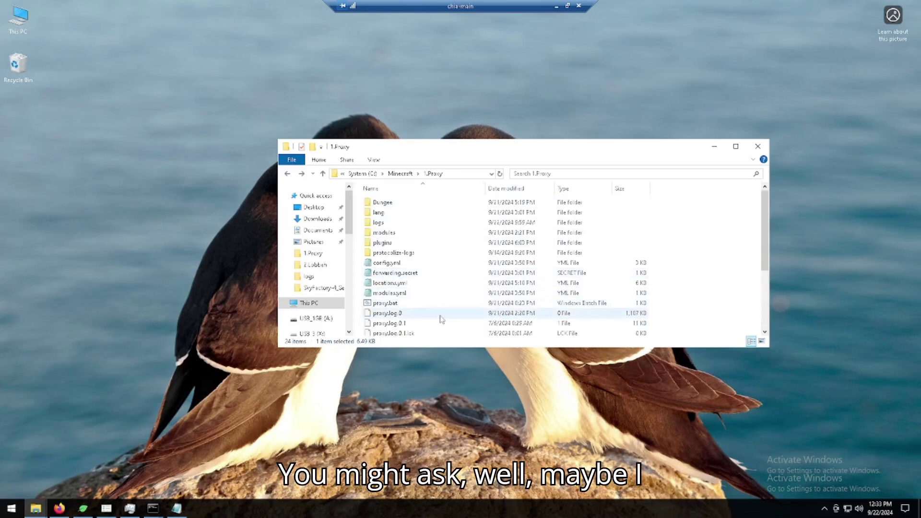
scroll(442, 320, down, 4)
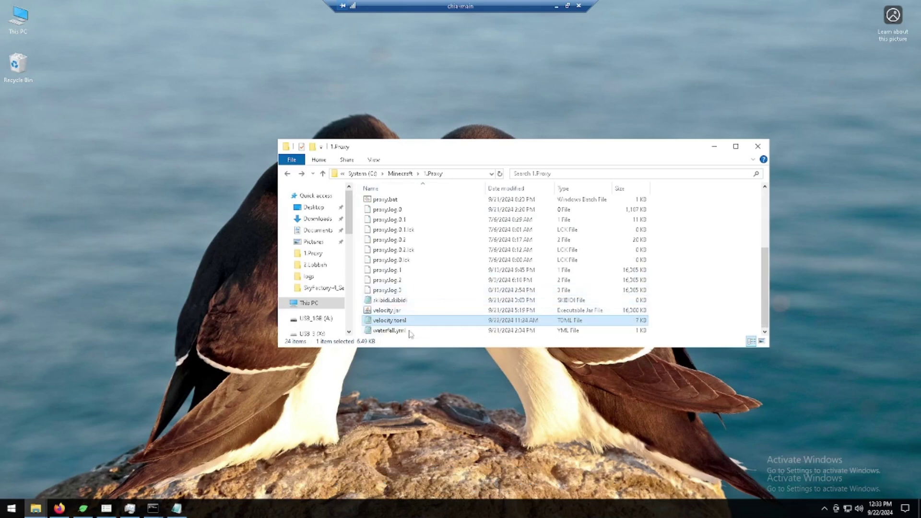
scroll(418, 300, up, 4)
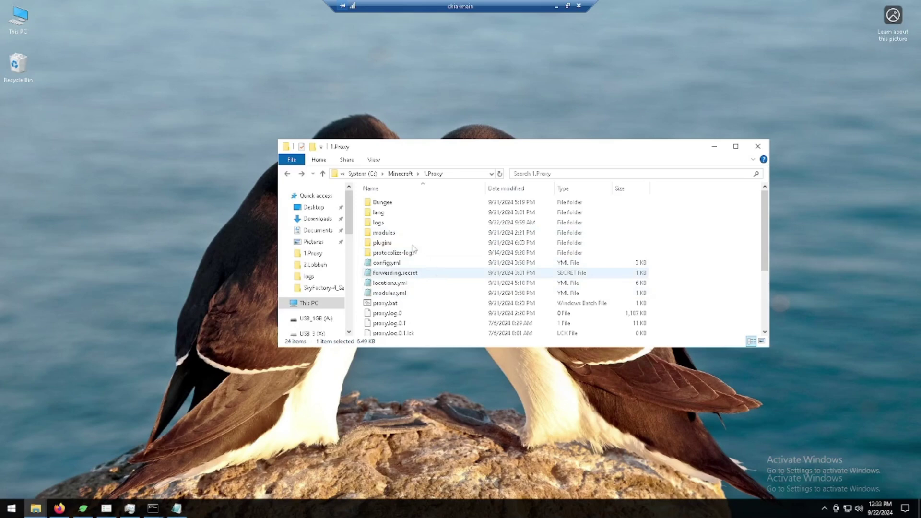
Step: Inspect the old proxy jar files in the Bungee folder and return to the 1.Proxy file list
double_click(391, 203)
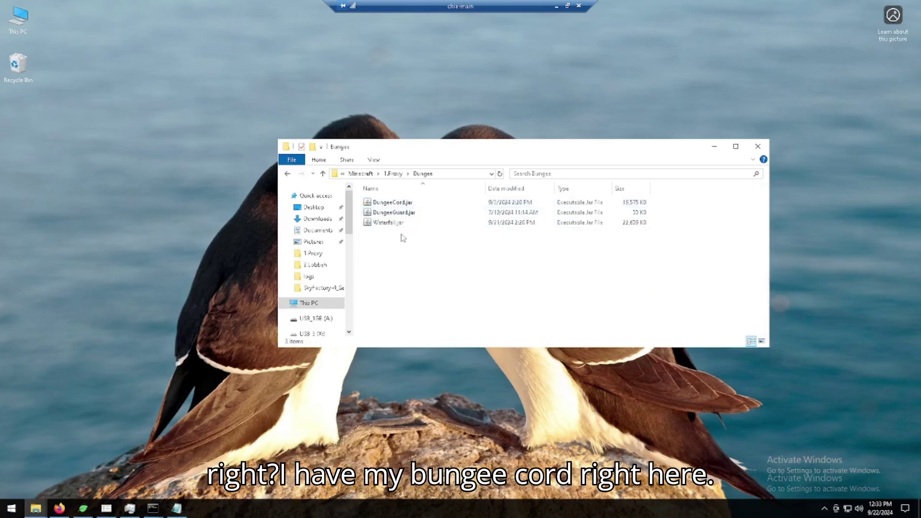
key(alt+Left)
scroll(405, 263, down, 4)
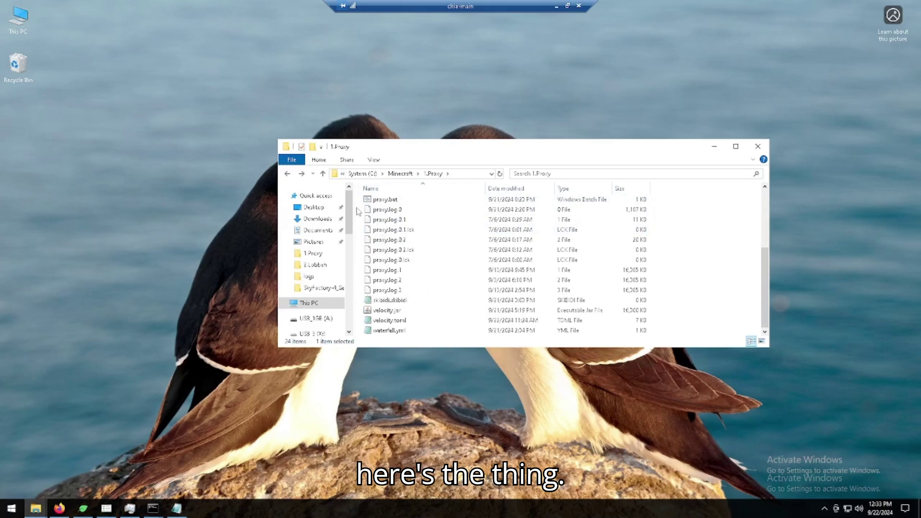
scroll(362, 213, up, 4)
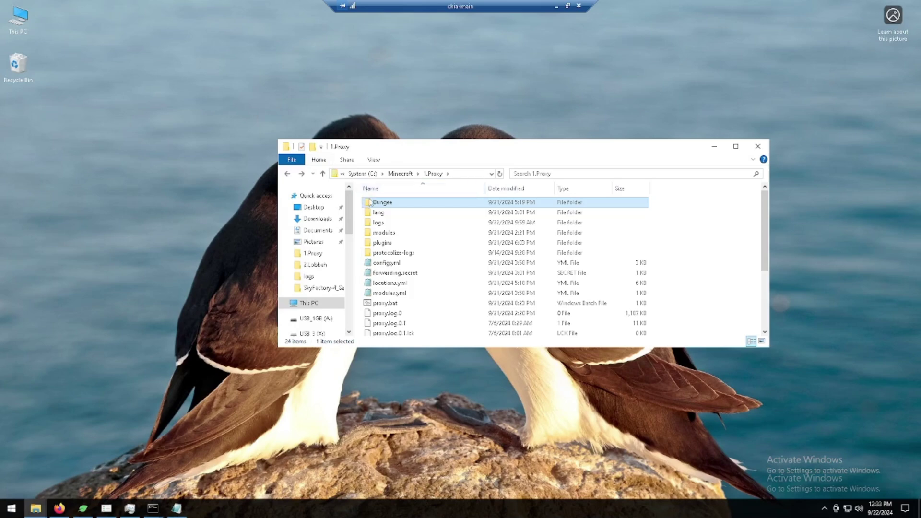
double_click(371, 202)
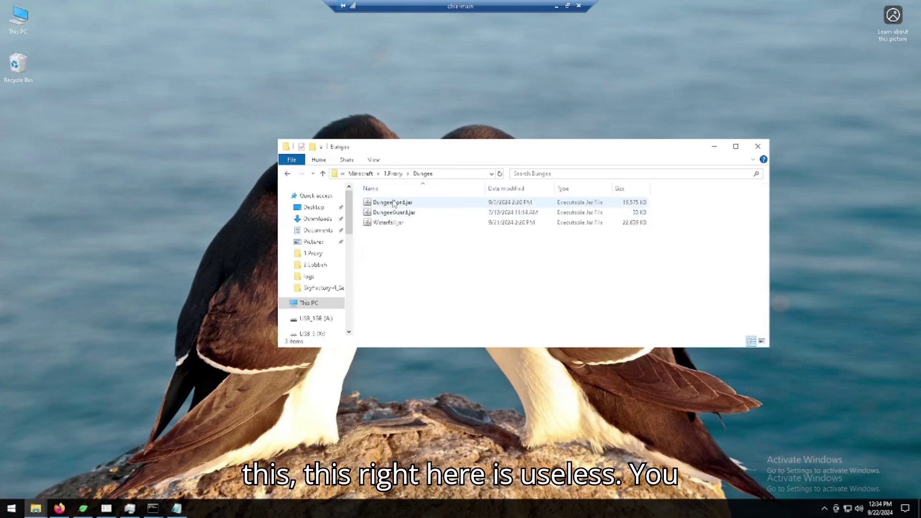
key(alt+Left)
scroll(399, 249, down, 3)
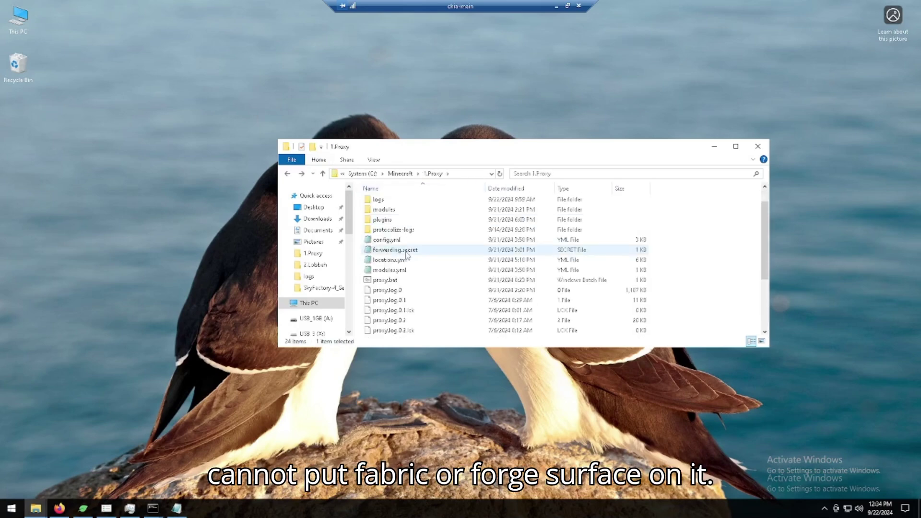
scroll(399, 249, down, 1)
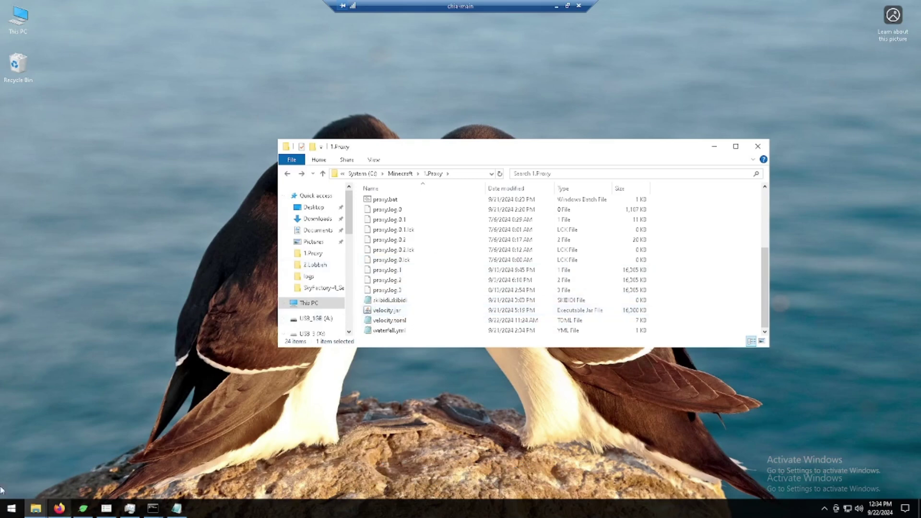
Step: Search the web for "velocity download paper"
click(59, 507)
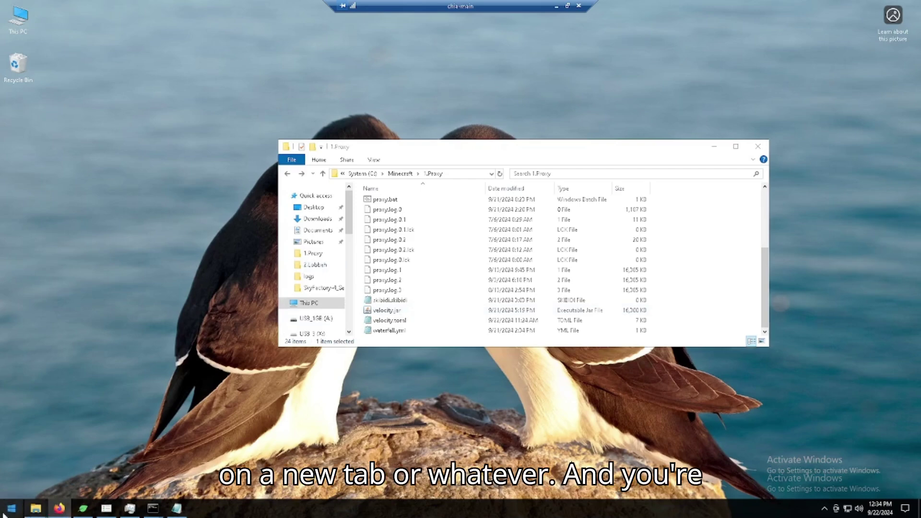
key(super)
text(veloci)
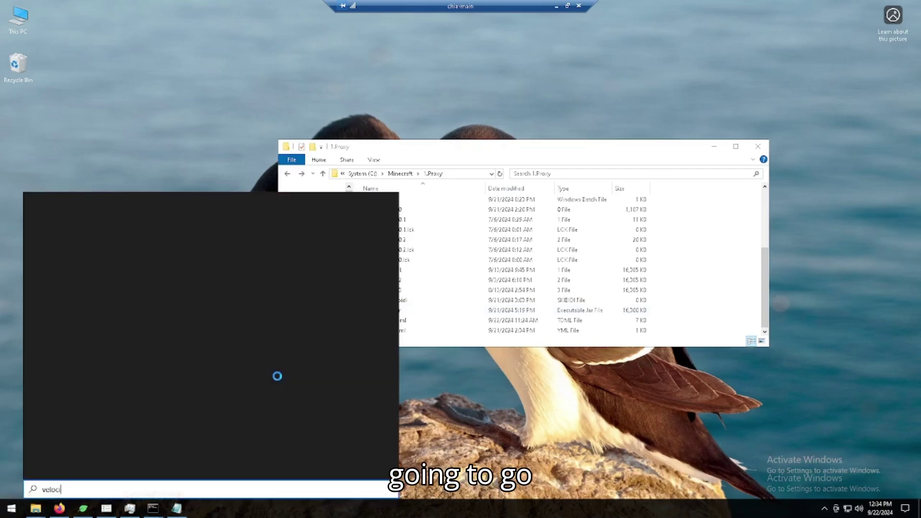
text(t)
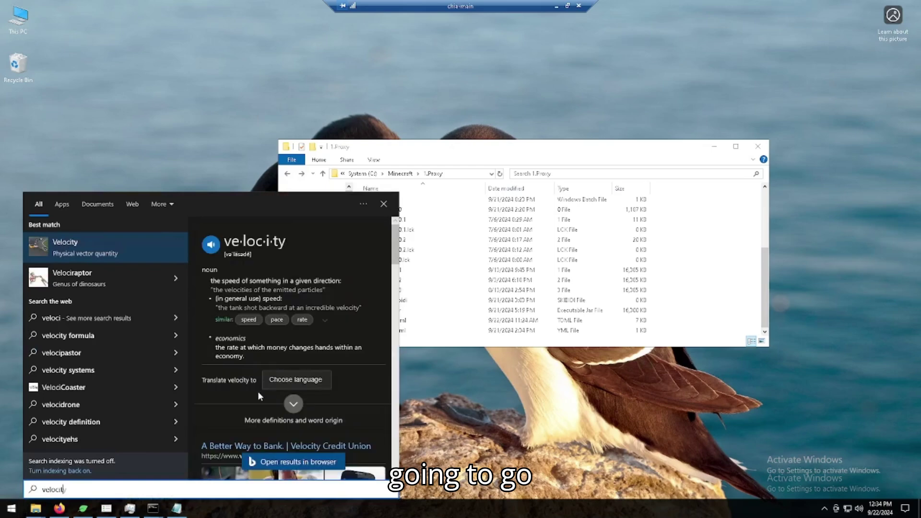
text(y download papermc)
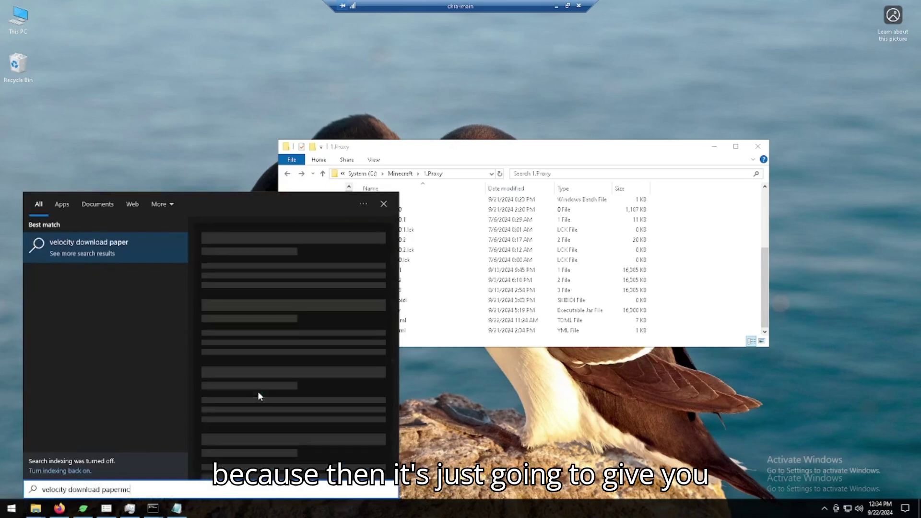
key(Return)
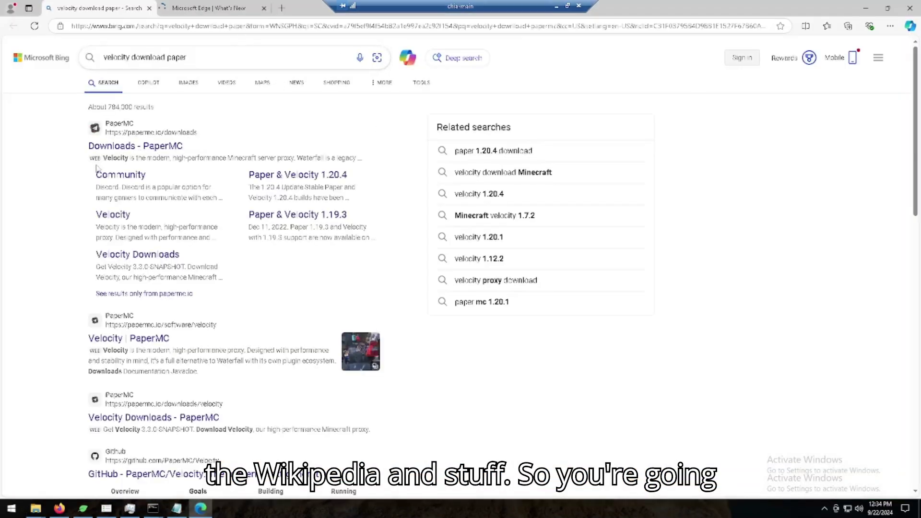
Step: Download Velocity 3.3.0-SNAPSHOT build #436 from the PaperMC downloads page, keep the flagged jar file, and minimize the browser
click(143, 146)
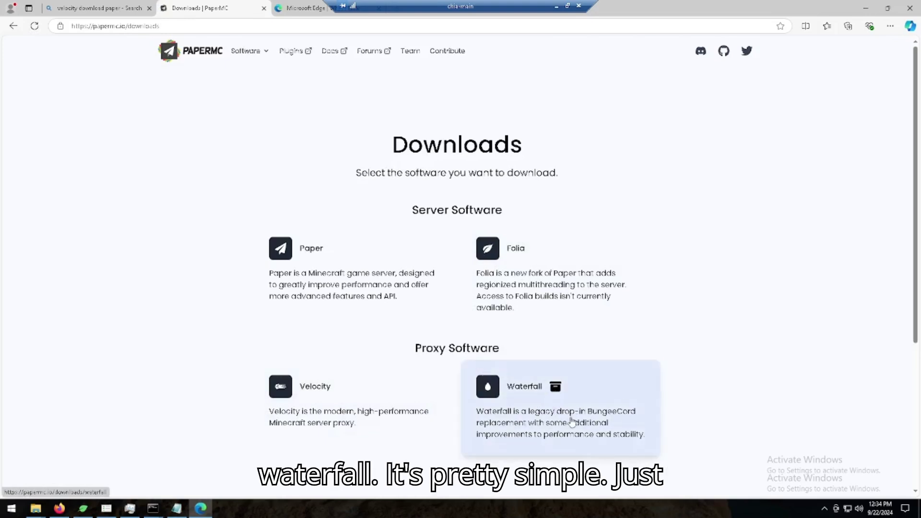
click(307, 411)
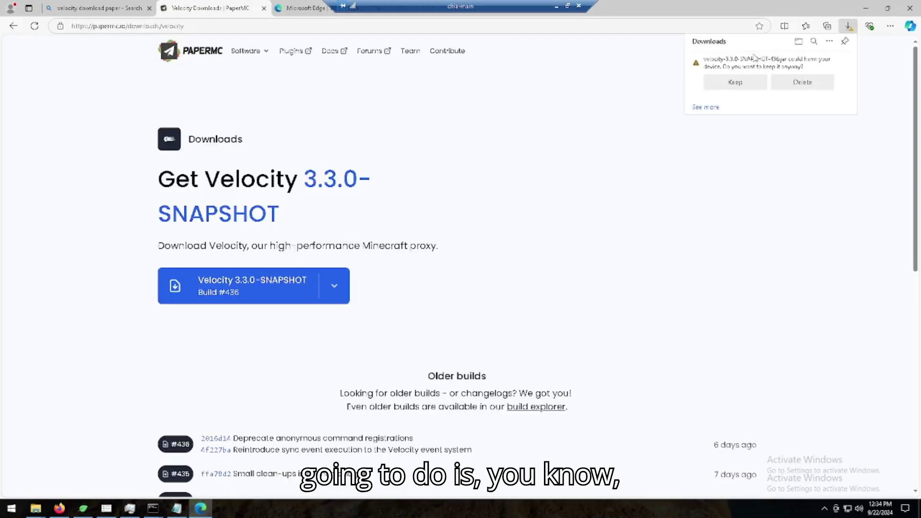
click(751, 86)
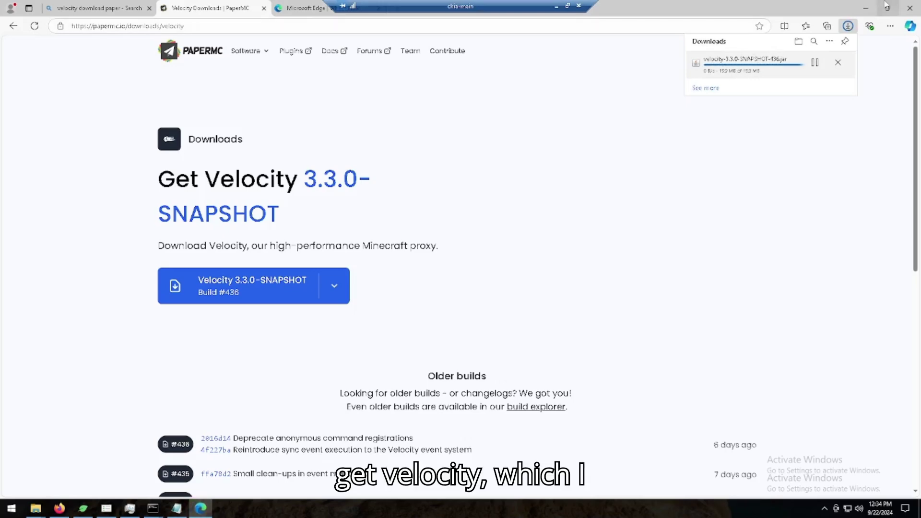
click(866, 7)
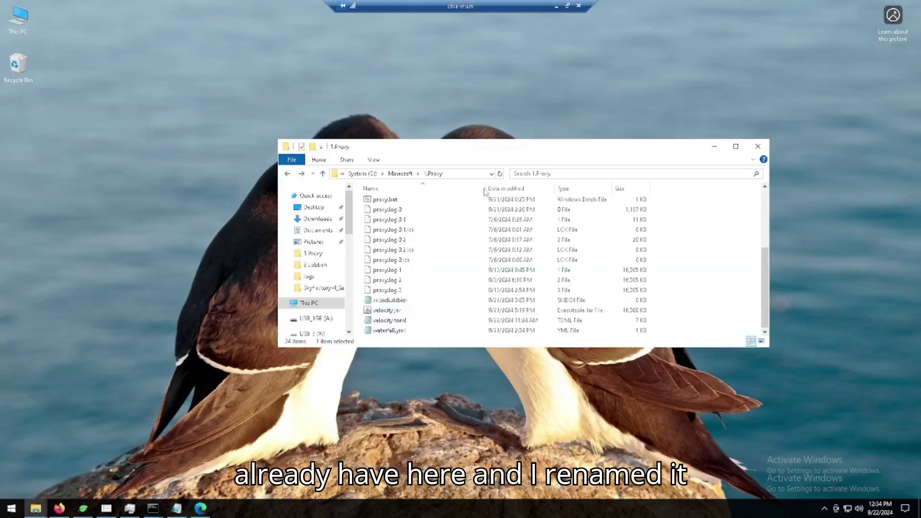
Step: Review the BungeeCord, BungeeGuard and Waterfall jars kept as a backup in the Bungee folder, and return to 1.Proxy
scroll(416, 325, up, 3)
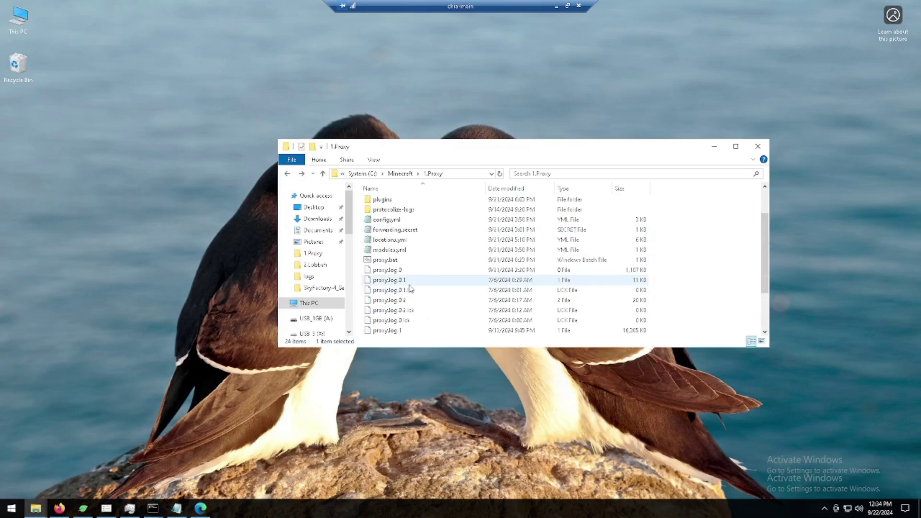
scroll(410, 285, up, 1)
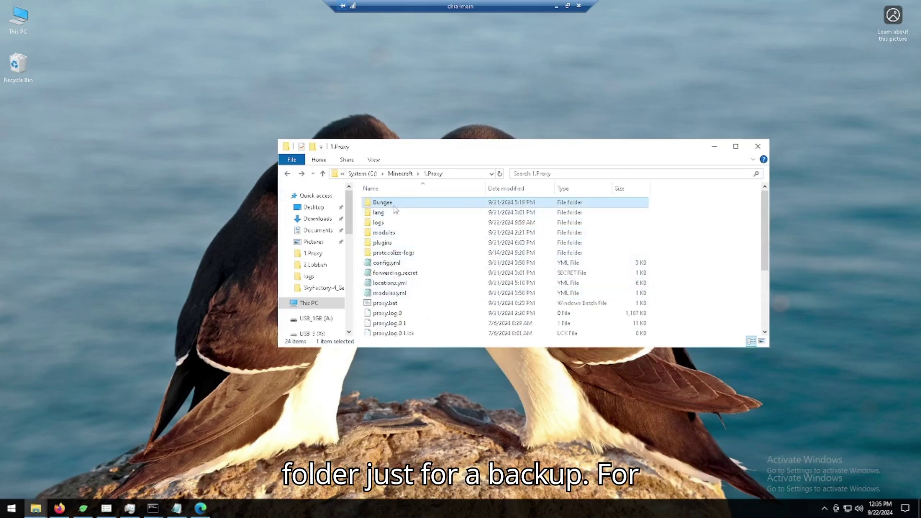
double_click(394, 206)
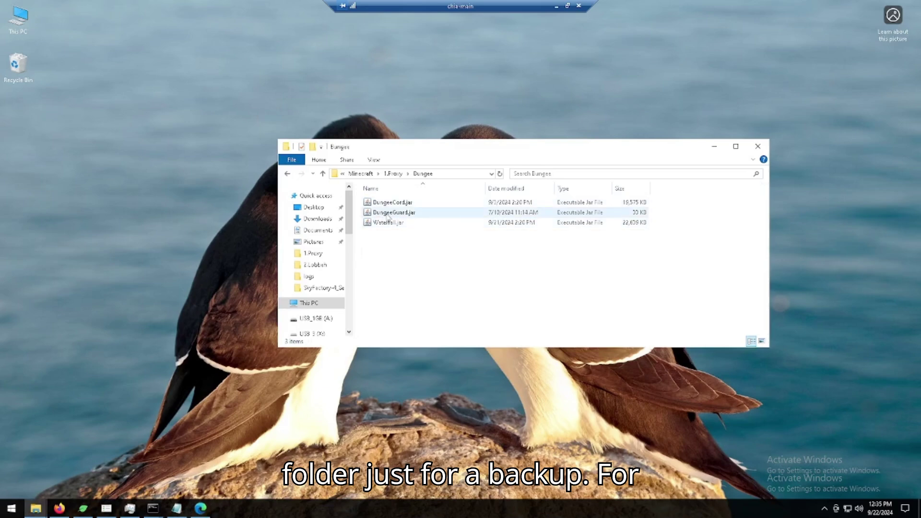
drag(384, 254, 375, 185)
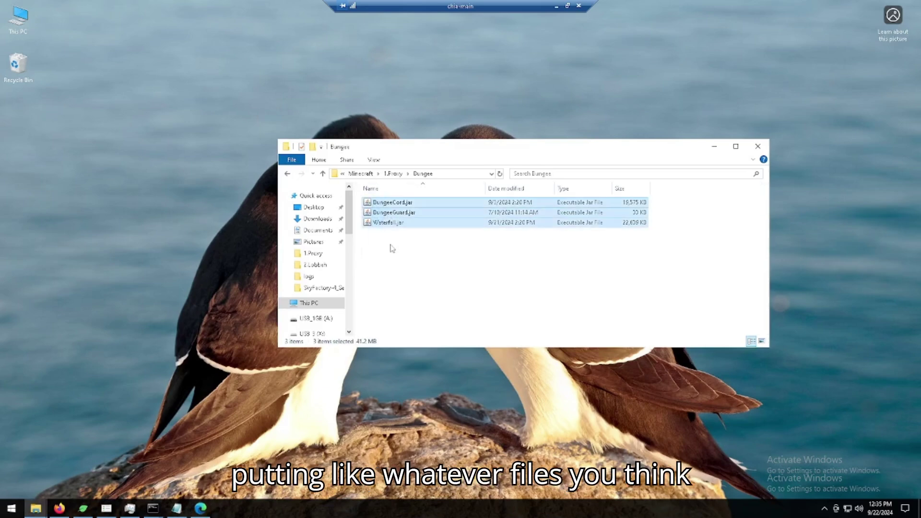
click(390, 246)
key(alt+Left)
scroll(383, 237, down, 3)
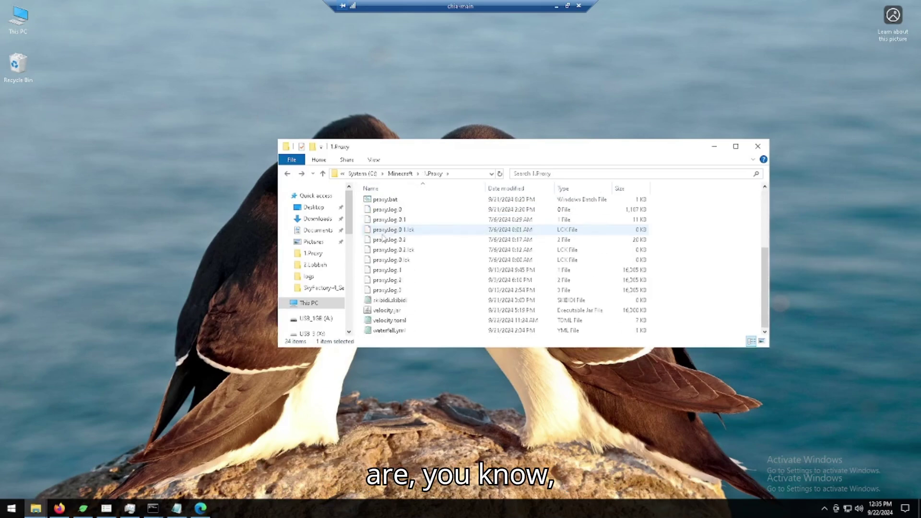
scroll(382, 237, up, 3)
scroll(382, 237, up, 1)
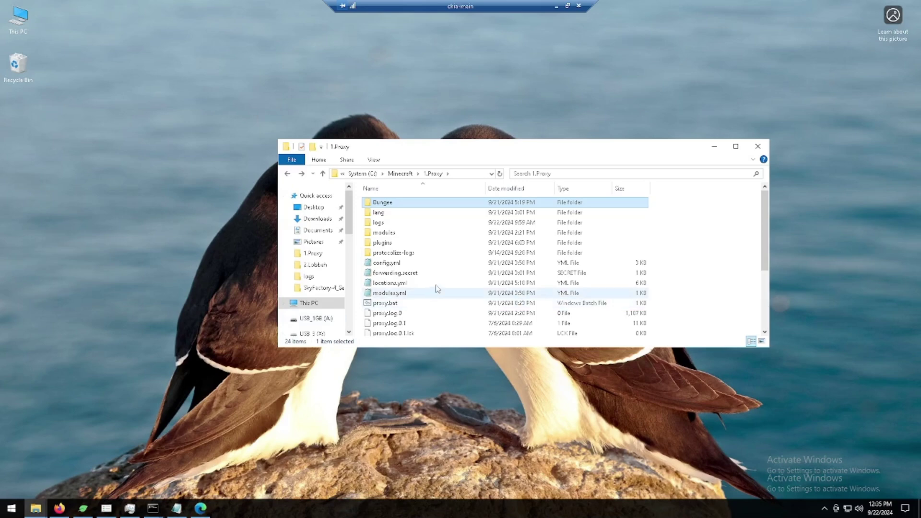
Step: Run proxy.bat from the 1.Proxy folder to start the Velocity proxy, and close its console window
scroll(384, 303, down, 3)
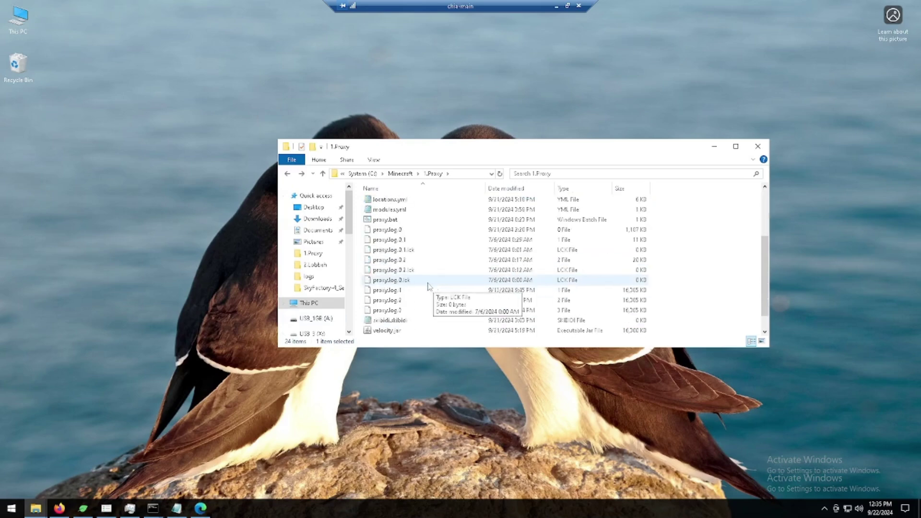
double_click(390, 220)
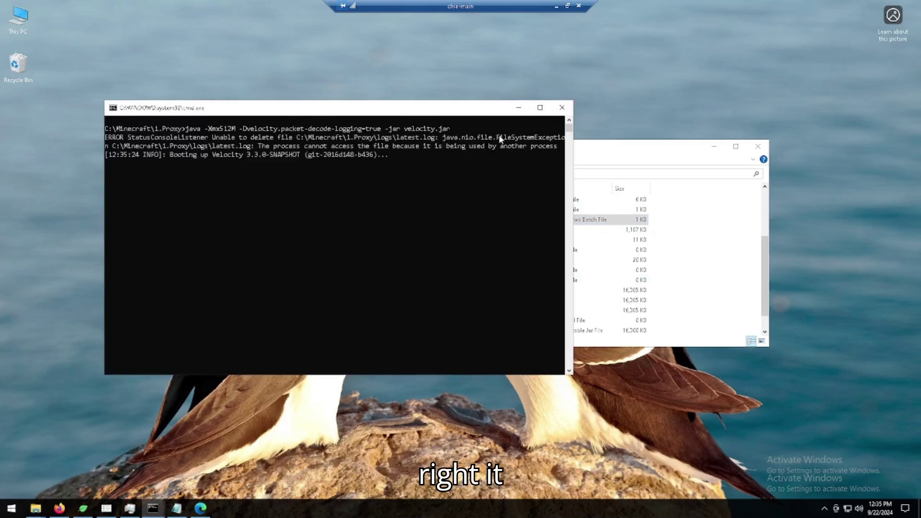
click(562, 108)
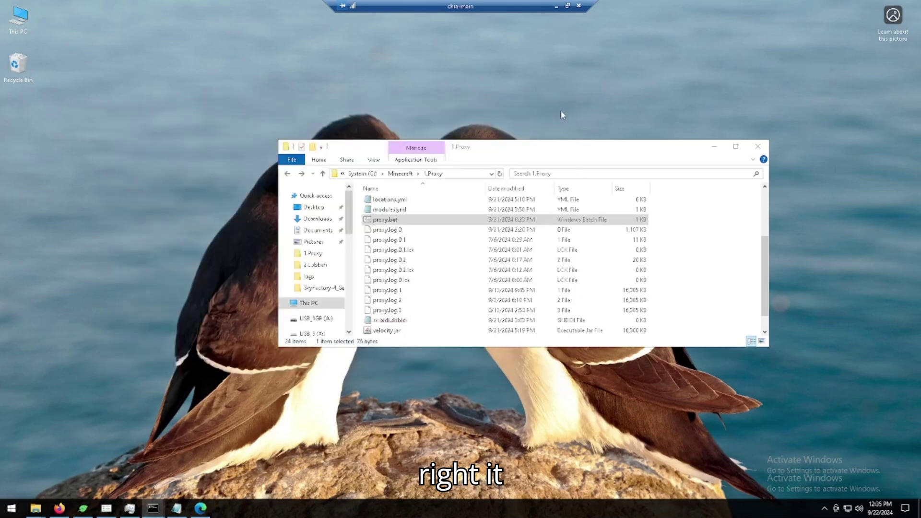
Step: Open the proxy.bat batch file for editing to view its full launch command
click(671, 331)
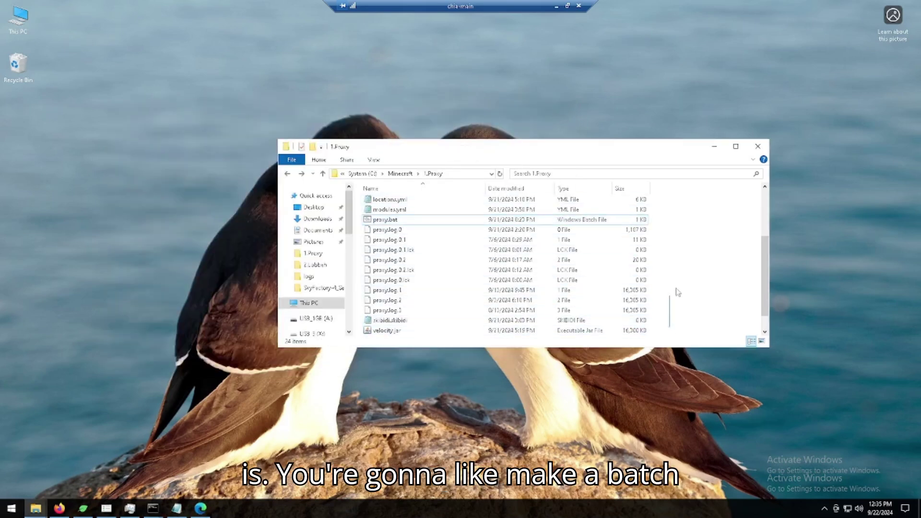
right_click(594, 222)
click(610, 237)
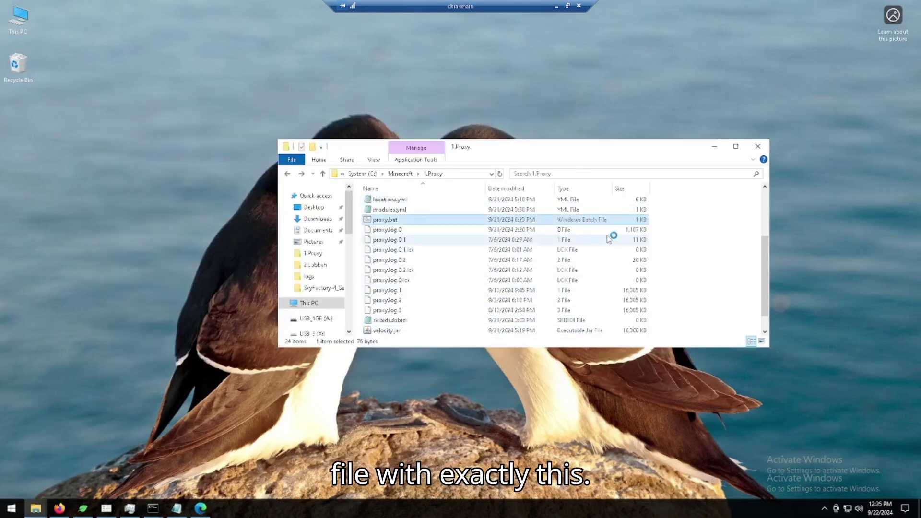
key(ctrl+a)
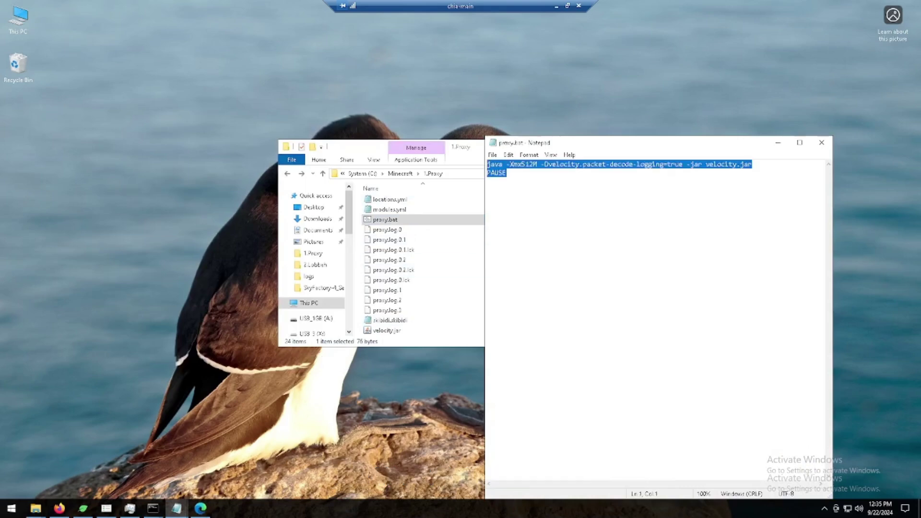
key(Right)
Step: Examine the launch script's packet-decode-logging option, PAUSE line and -Xmx512M memory setting by highlighting each part
drag(683, 164, 541, 164)
double_click(497, 172)
drag(488, 173, 752, 164)
click(506, 172)
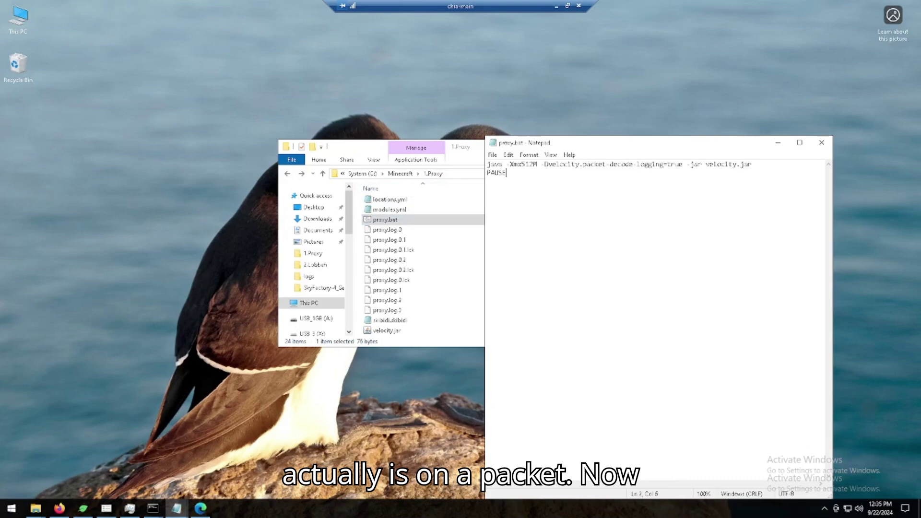
scroll(417, 201, down, 1)
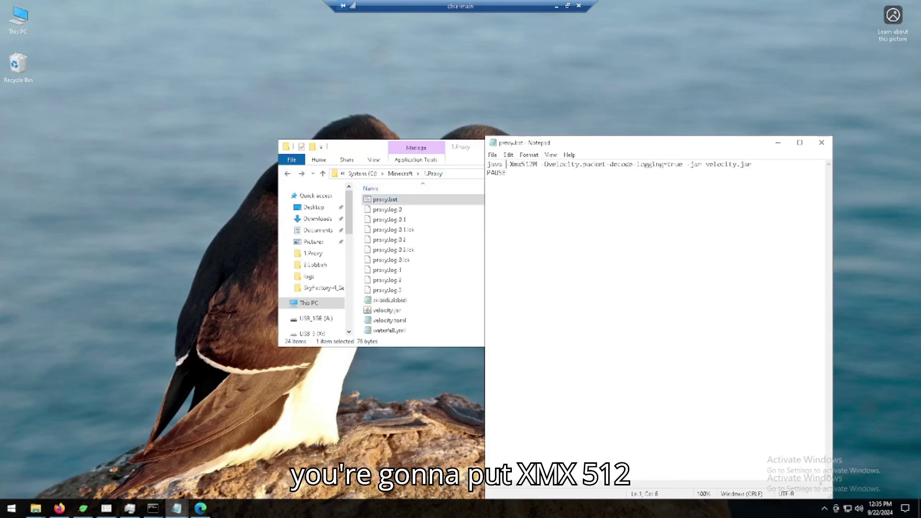
drag(506, 164, 537, 164)
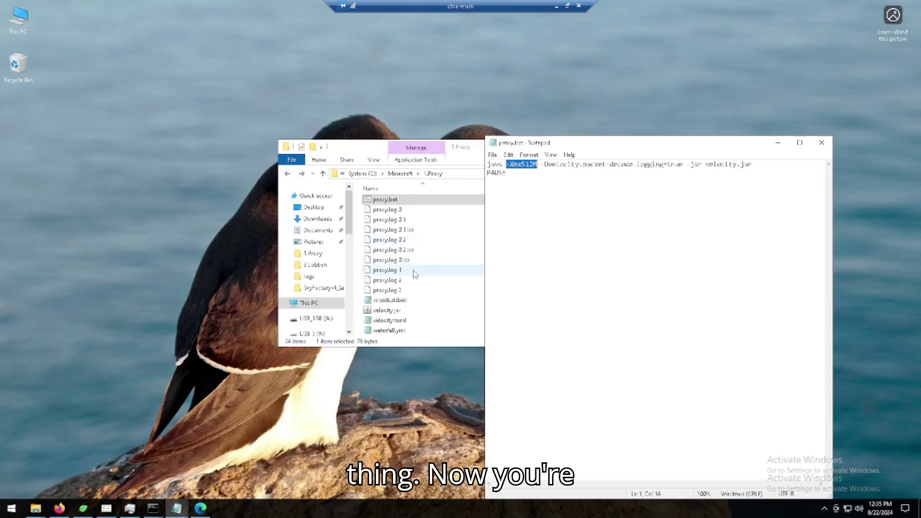
Step: Examine the velocity.jar file name at the end of the Java launch command in proxy.bat by highlighting it
mouse_move(706, 164)
mouse_down()
mouse_move(714, 165)
mouse_move(702, 164)
mouse_up()
click(507, 173)
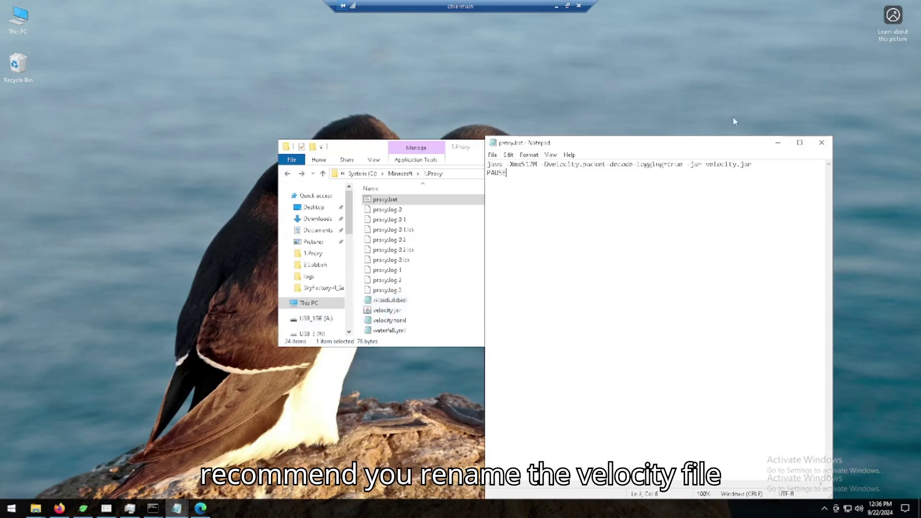
drag(706, 164, 506, 173)
drag(706, 164, 752, 164)
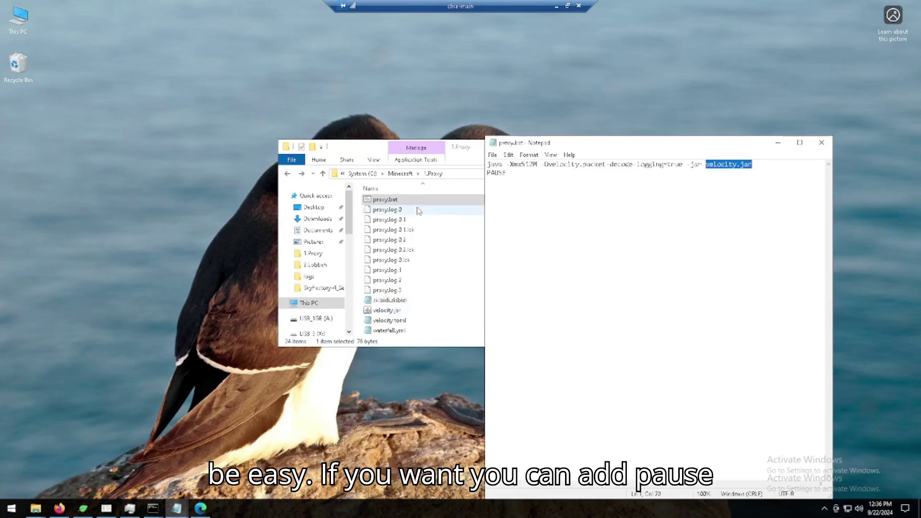
Step: Try exit in place of the launch script's PAUSE line, put pause back, and close proxy.bat without saving
drag(506, 173, 484, 173)
text(exit)
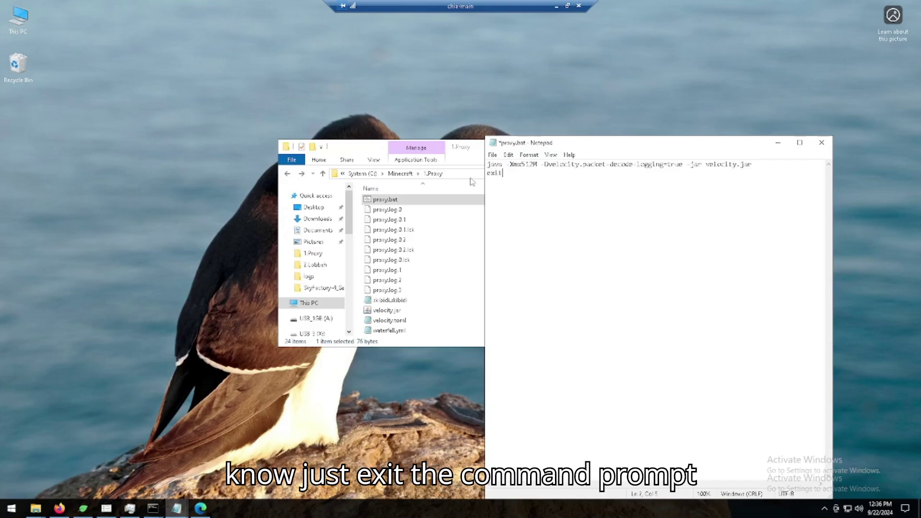
key(BackSpace)
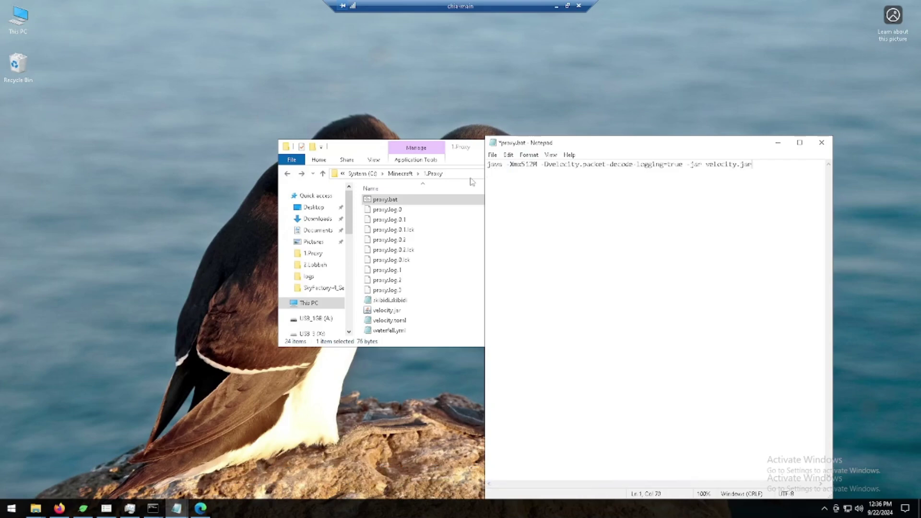
key(BackSpace)
key(BackSpace)
text(pause)
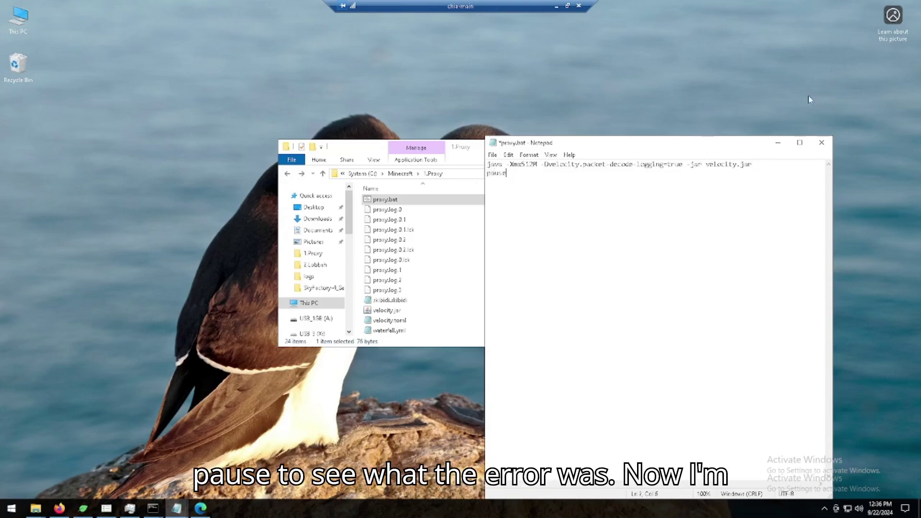
click(821, 142)
click(475, 259)
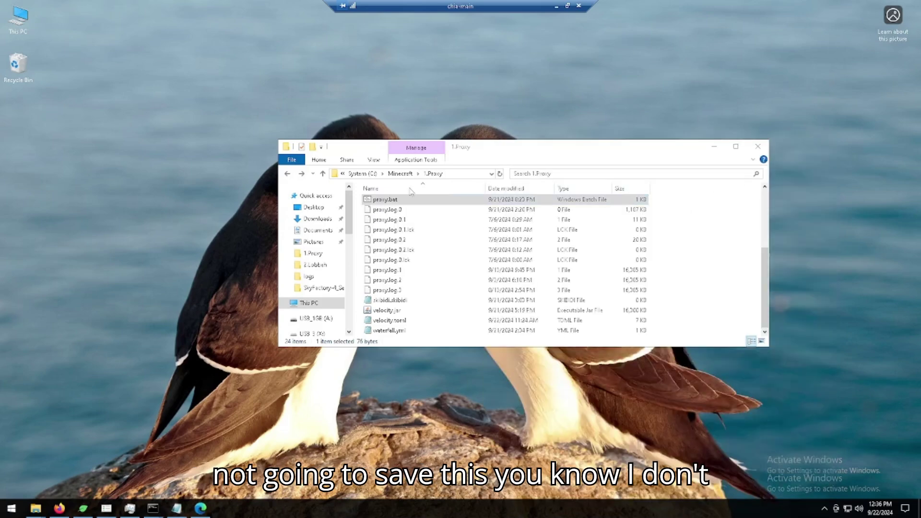
Step: Open the velocity.toml configuration file from the 1.Proxy folder for editing
scroll(449, 303, up, 4)
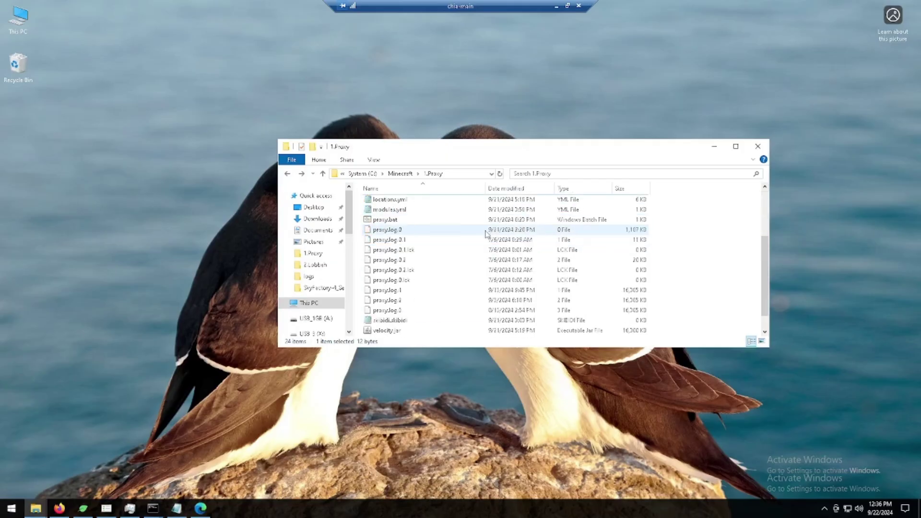
scroll(486, 236, down, 1)
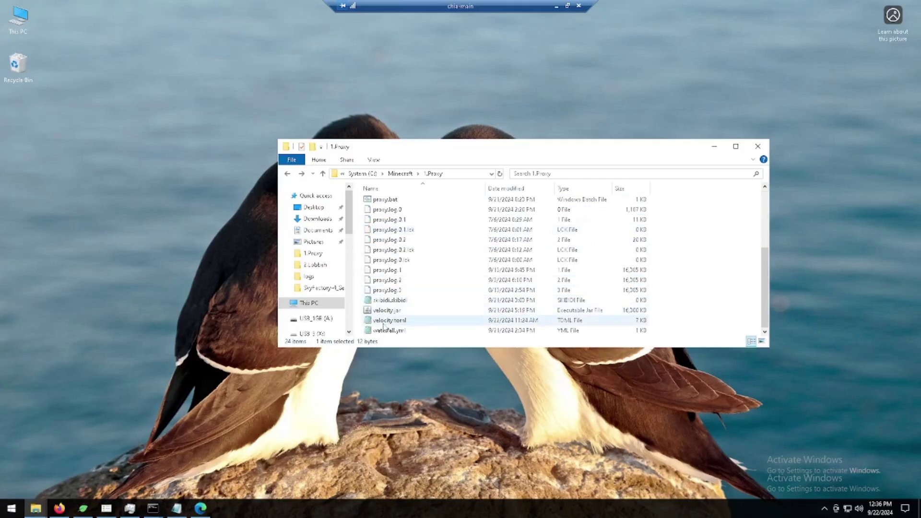
double_click(402, 322)
scroll(657, 317, down, 5)
scroll(659, 321, up, 5)
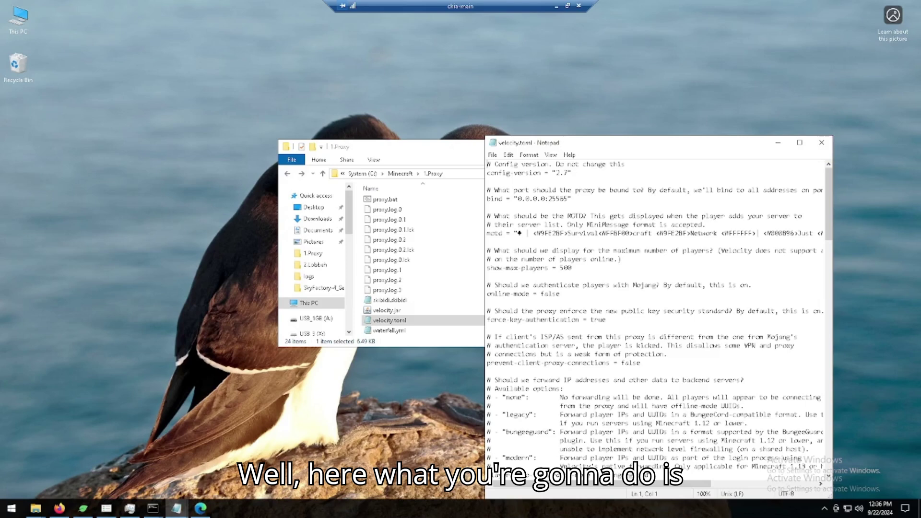
Step: Examine the bind address and its colon separator by highlighting them, and re-enter the port's final digit as 5
drag(518, 199, 569, 198)
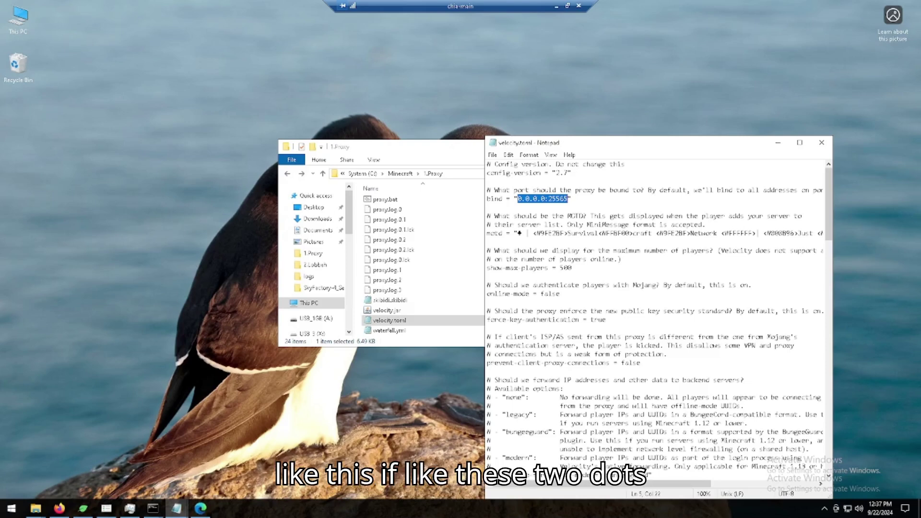
drag(549, 198, 545, 198)
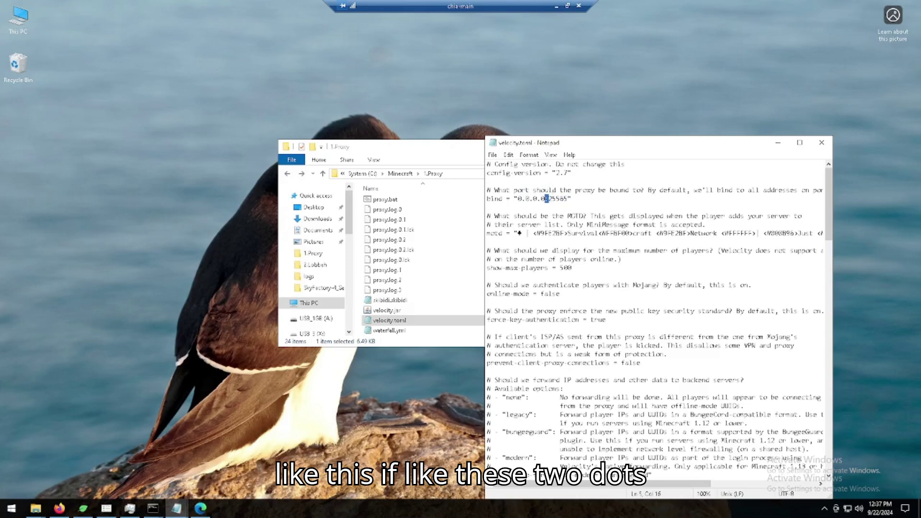
click(564, 199)
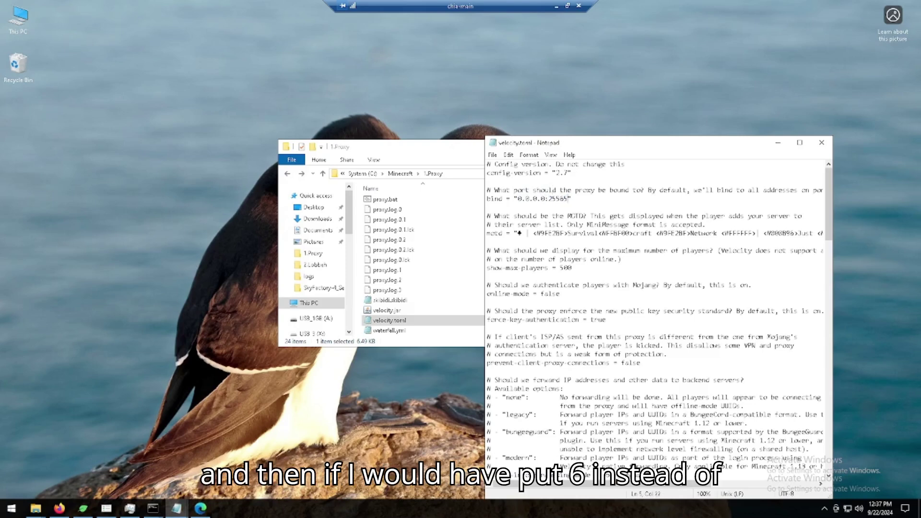
key(BackSpace)
text(5)
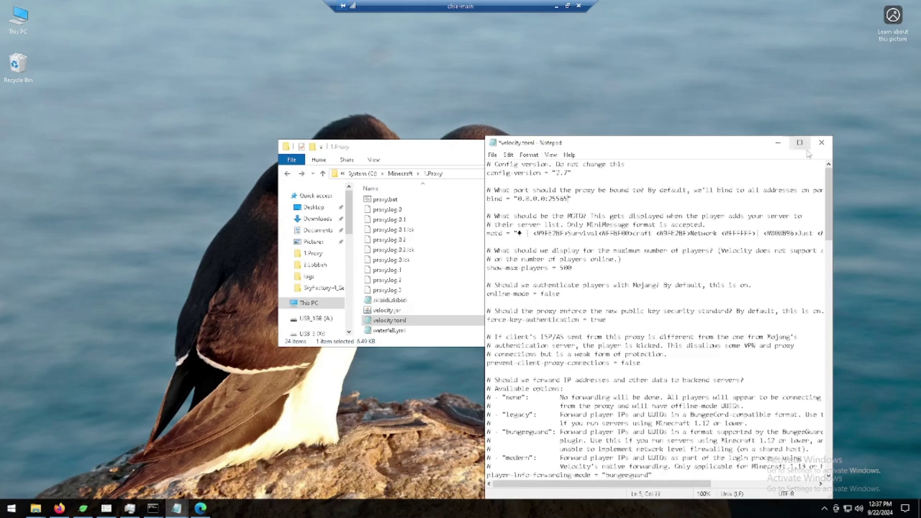
Step: Try a sample <#FFFFFF> colour tag on the empty line below the motd setting, and delete it again
mouse_move(487, 233)
mouse_down()
mouse_move(700, 225)
mouse_move(826, 234)
mouse_move(546, 216)
mouse_move(487, 242)
mouse_up()
click(488, 242)
text(<)
text(M)
text(FFF)
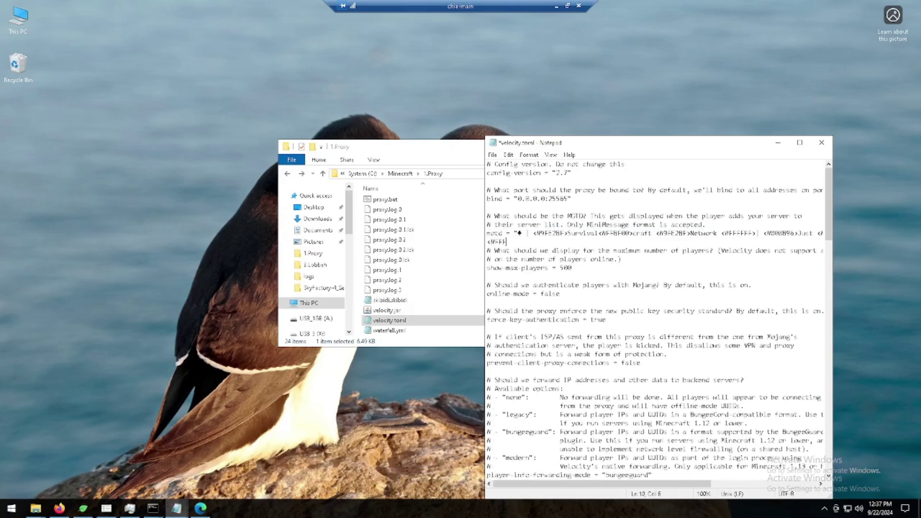
text(FFF>)
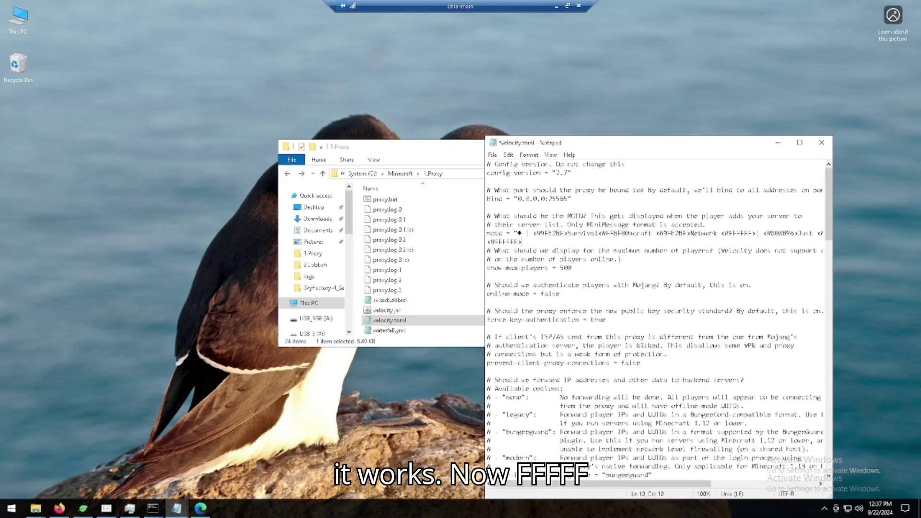
key(shift+Home)
key(BackSpace)
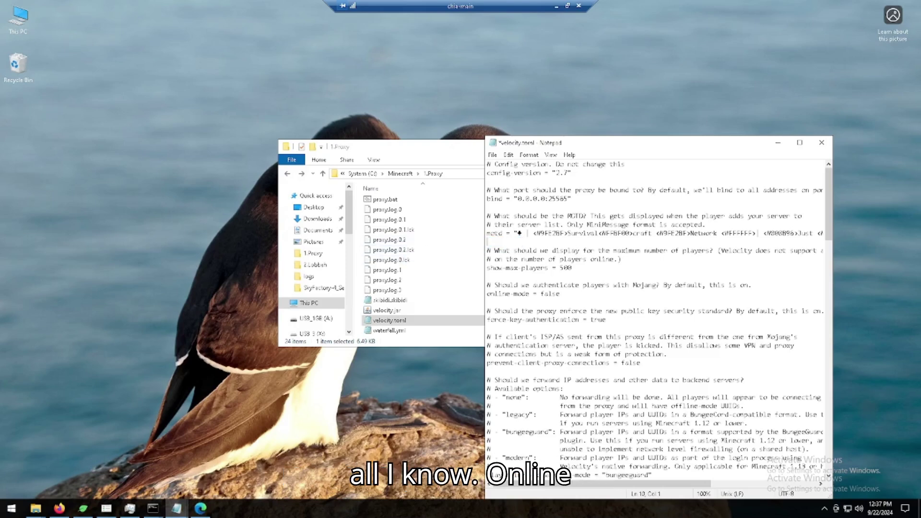
Step: Examine the online-mode setting and its Mojang authentication comment in velocity.toml by highlighting the value
drag(560, 294, 541, 294)
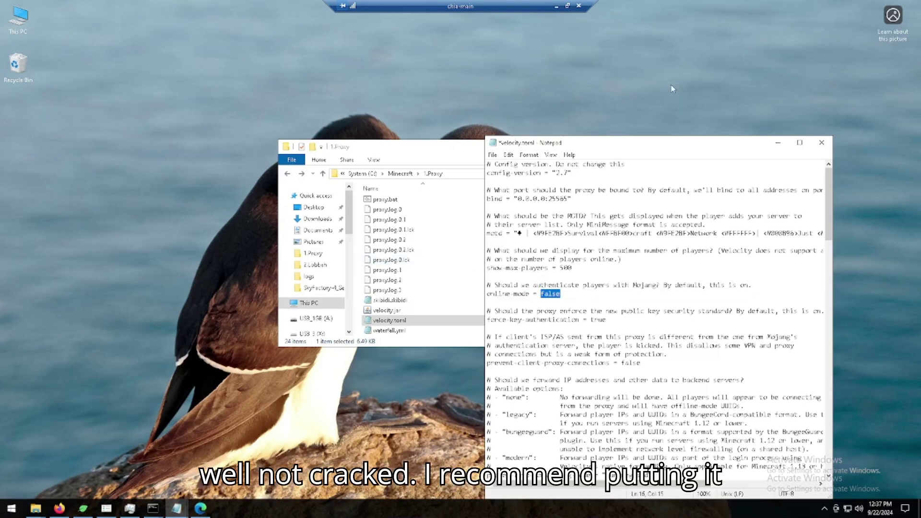
click(487, 302)
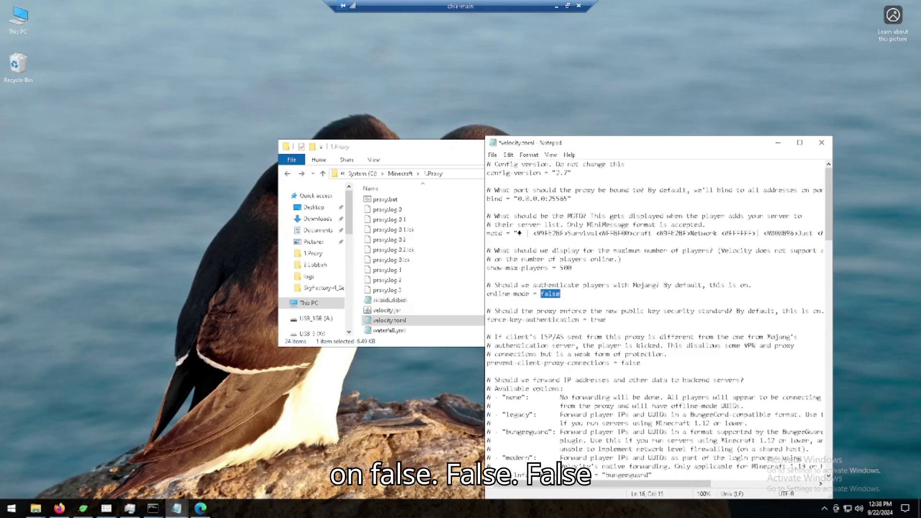
click(560, 293)
scroll(654, 307, down, 2)
scroll(654, 307, up, 2)
scroll(660, 320, down, 2)
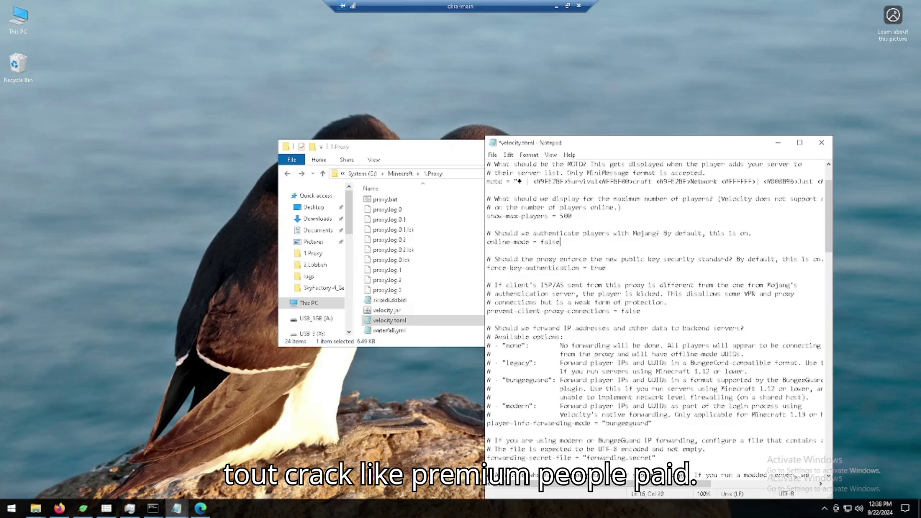
scroll(658, 316, down, 1)
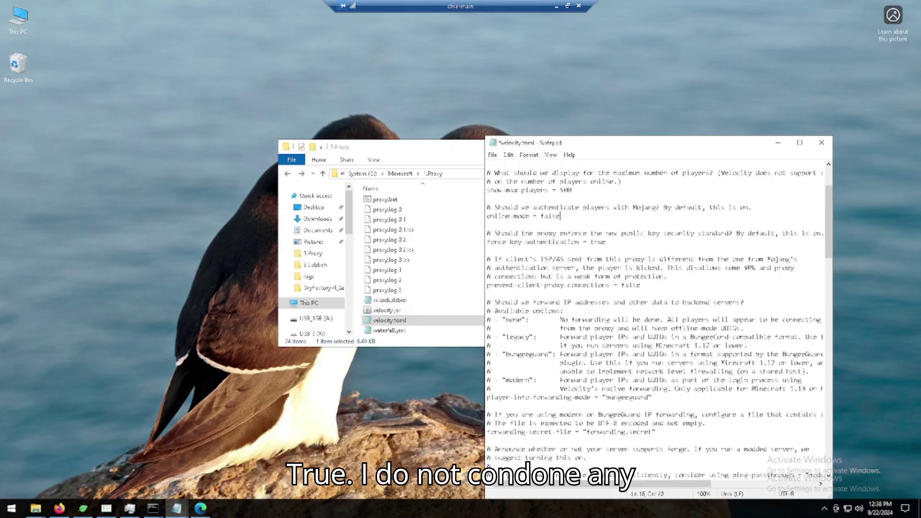
drag(559, 216, 495, 216)
key(shift+Up)
key(Right)
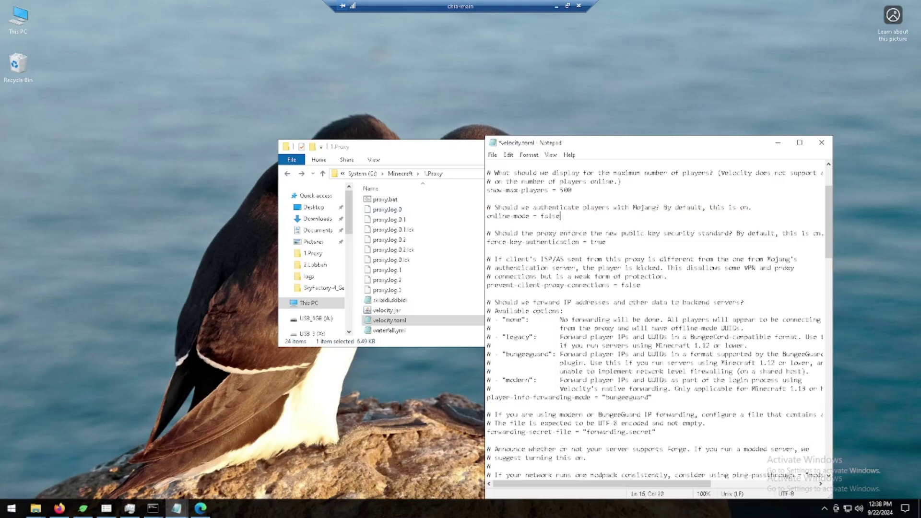
Step: Examine the IP forwarding comment, the player-info-forwarding-mode value and the modern mode's Minecraft version requirement by highlighting each
drag(494, 302, 564, 311)
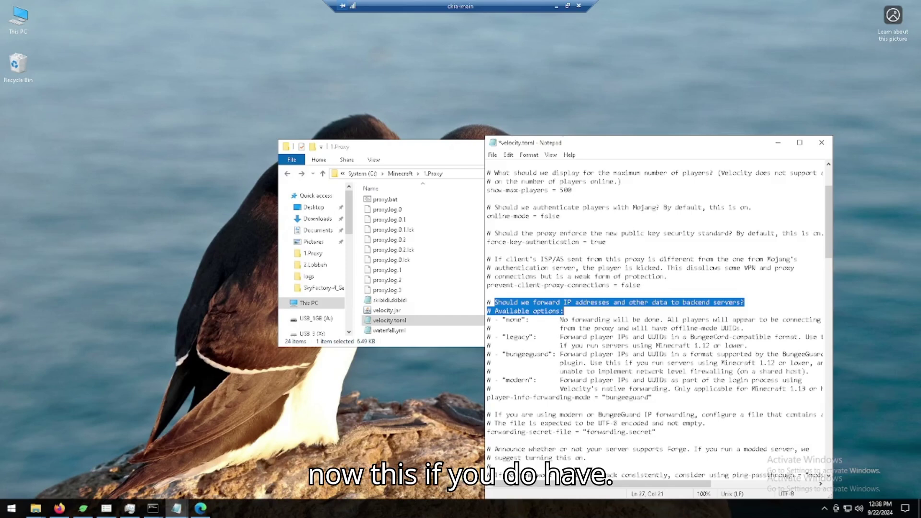
click(606, 397)
drag(606, 397, 653, 406)
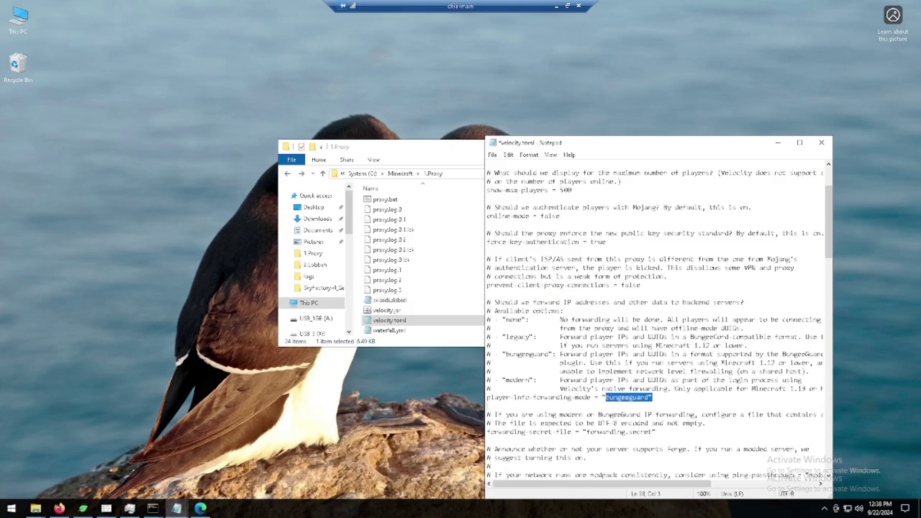
key(shift+Left)
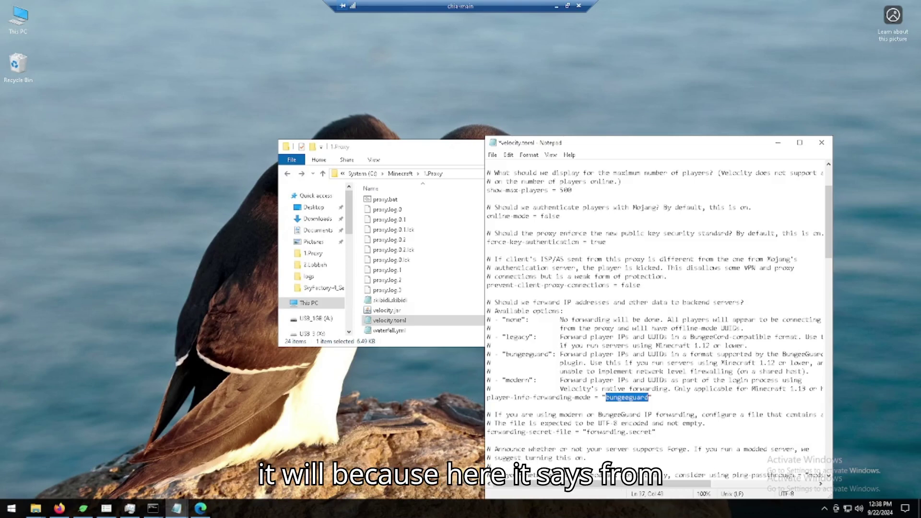
click(798, 389)
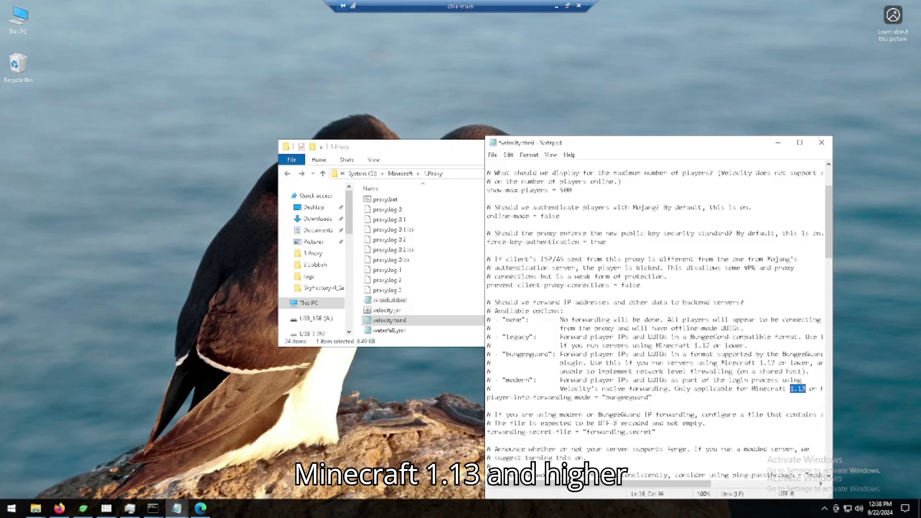
Step: Compare the legacy, bungeeguard and modern forwarding modes by highlighting their descriptions in the configuration comments
scroll(798, 389, down, 1)
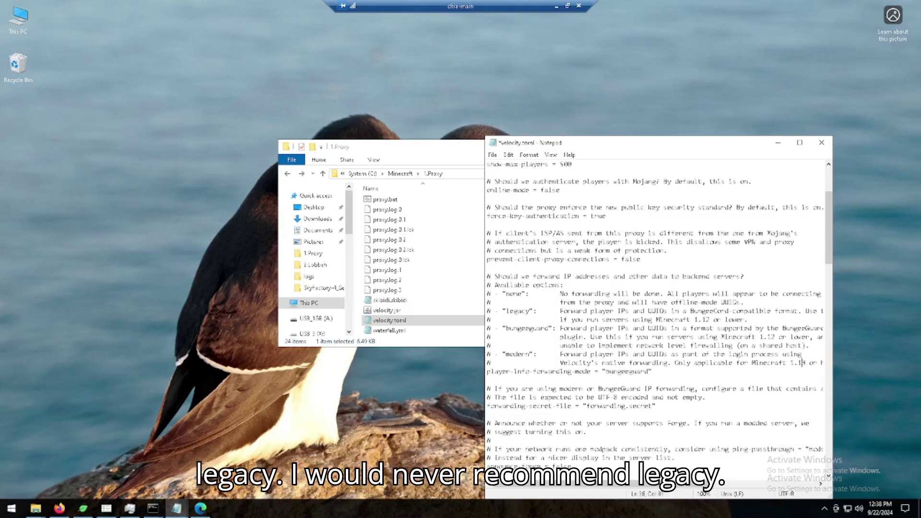
drag(557, 311, 747, 320)
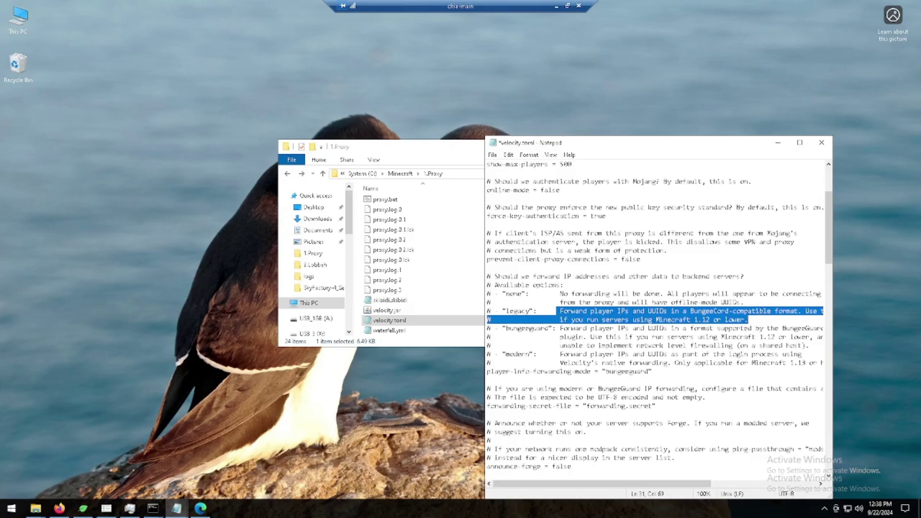
click(748, 320)
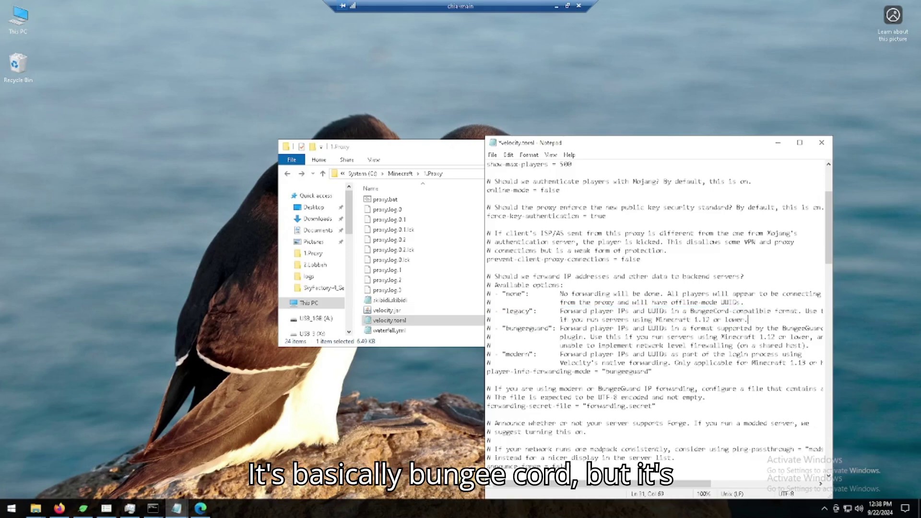
drag(560, 310, 745, 319)
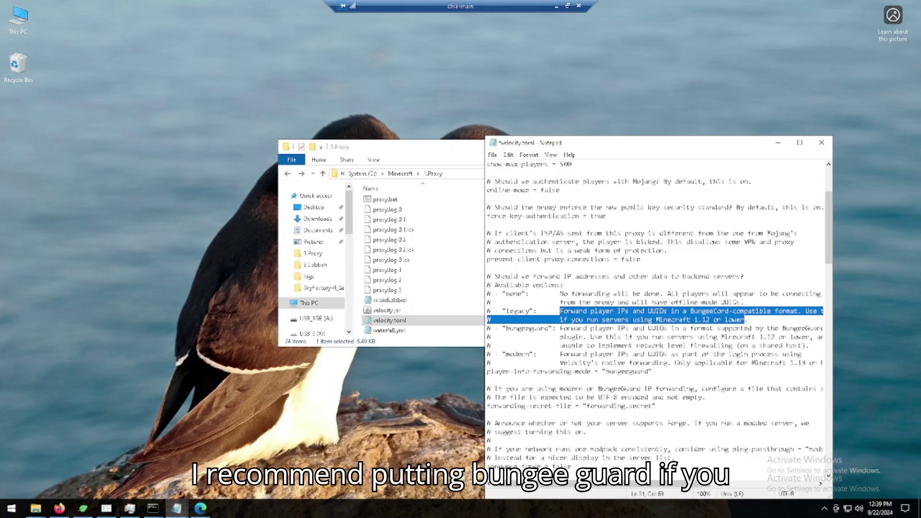
drag(559, 328, 487, 345)
drag(560, 354, 439, 366)
click(678, 363)
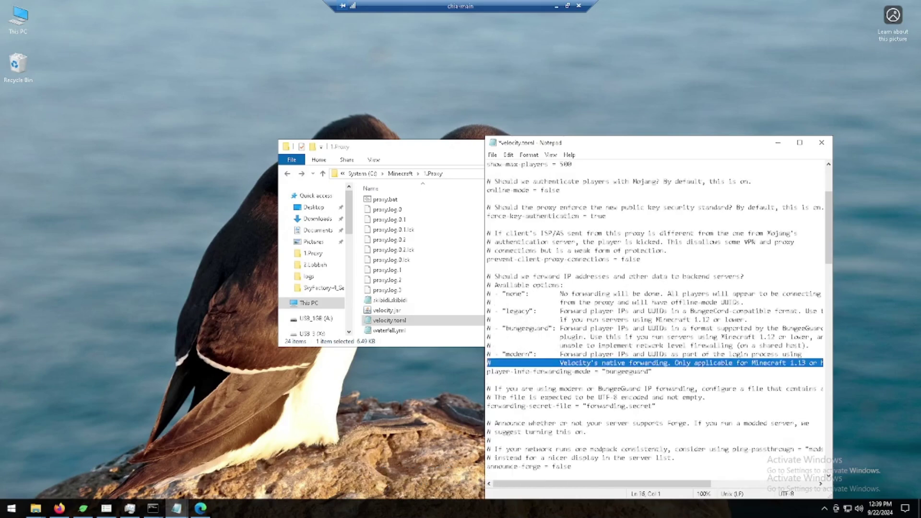
click(488, 380)
Step: Review the proxy's installed plugins in the plugins folder, and return to the 1.Proxy folder
scroll(394, 288, up, 4)
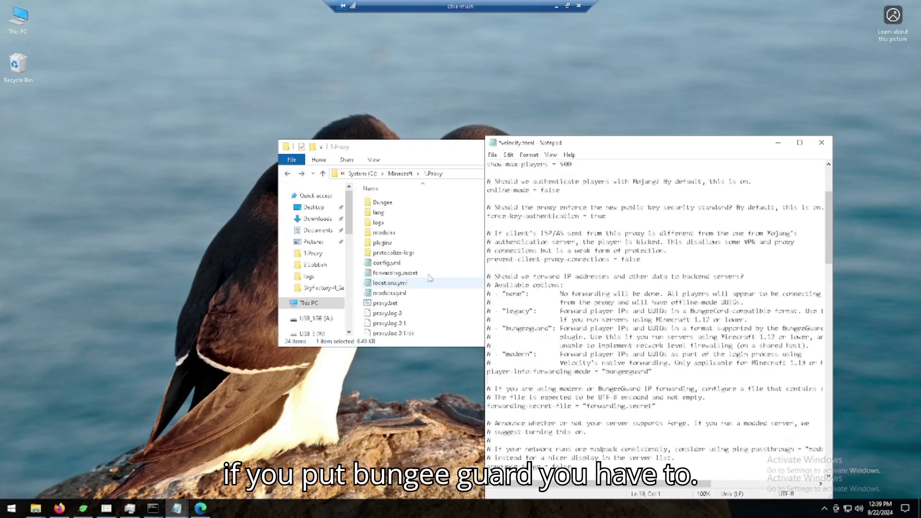
click(394, 243)
double_click(394, 246)
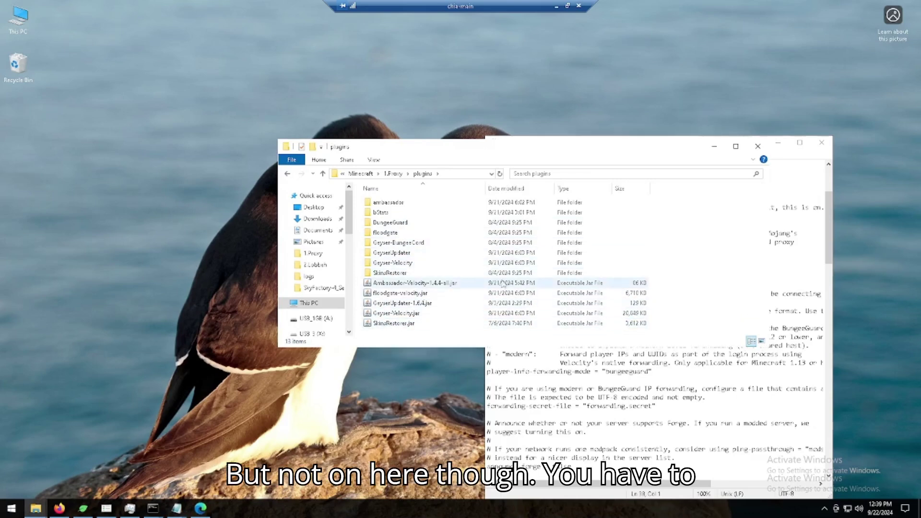
key(alt+Left)
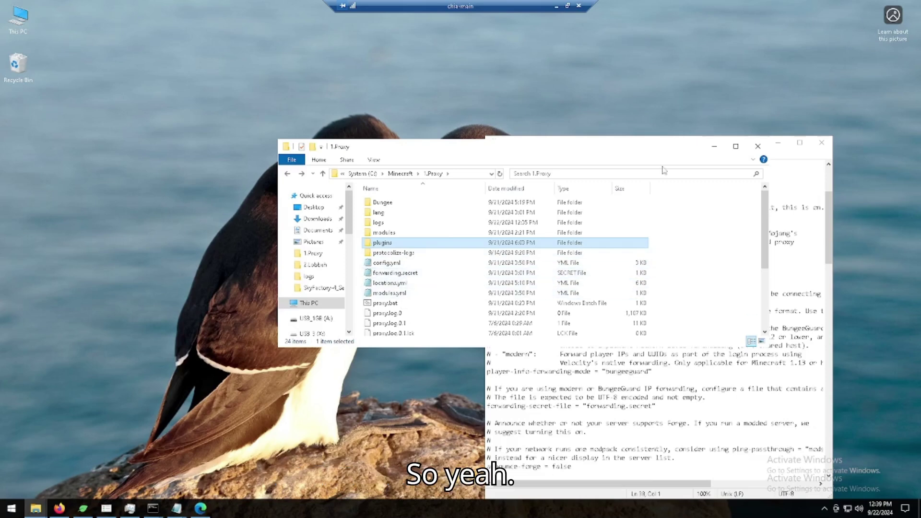
Step: Examine the Forge support and modpack ping-passthrough comments in velocity.toml by highlighting them
click(652, 406)
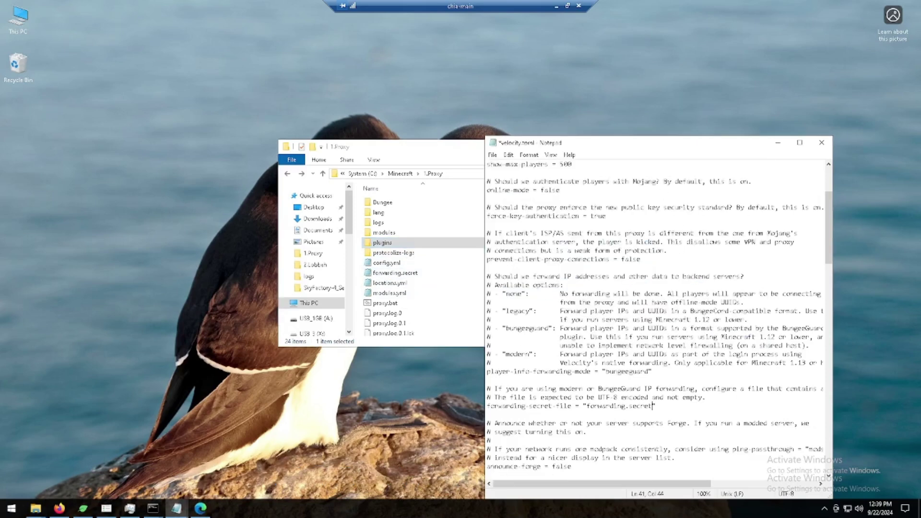
drag(575, 449, 675, 457)
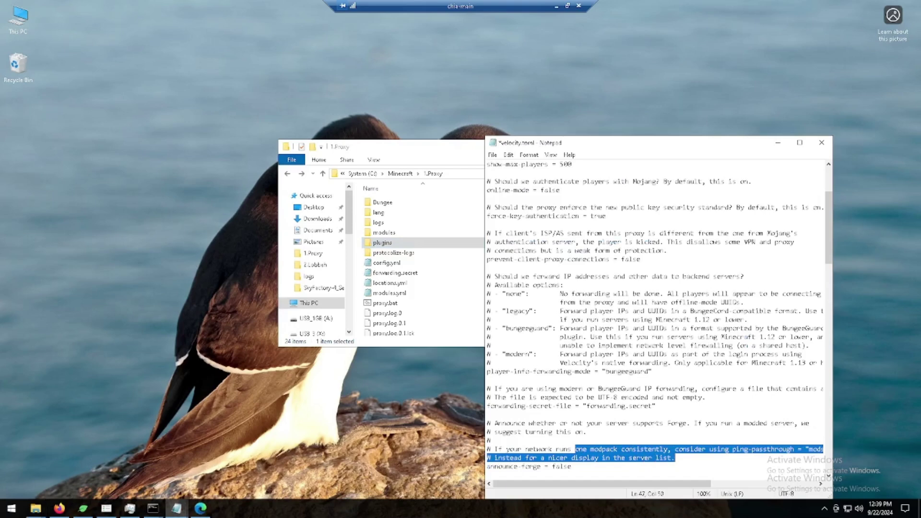
click(675, 458)
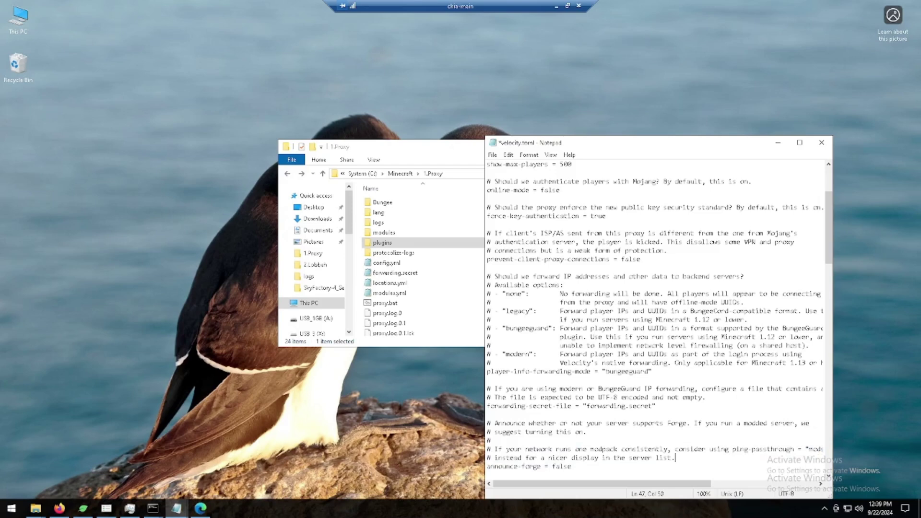
drag(586, 432, 487, 423)
Step: Set announce-forge to true in velocity.toml
drag(572, 466, 556, 466)
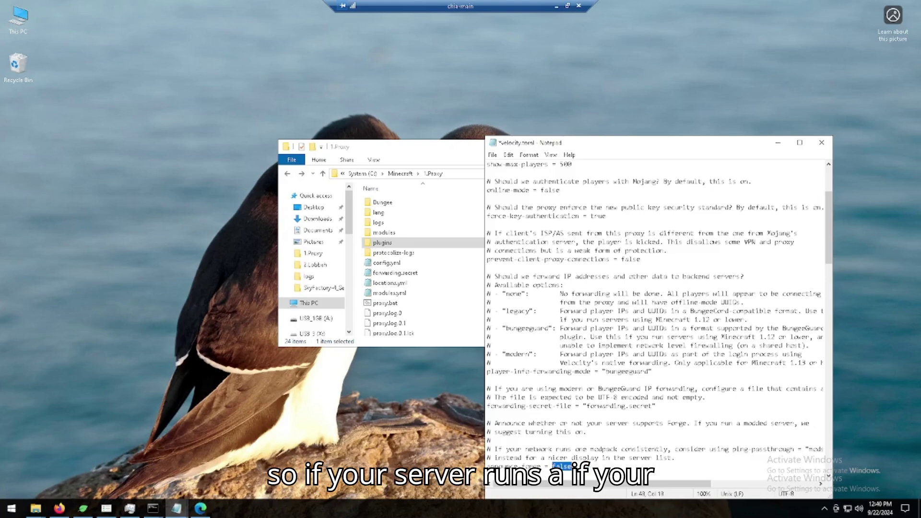
click(6, 512)
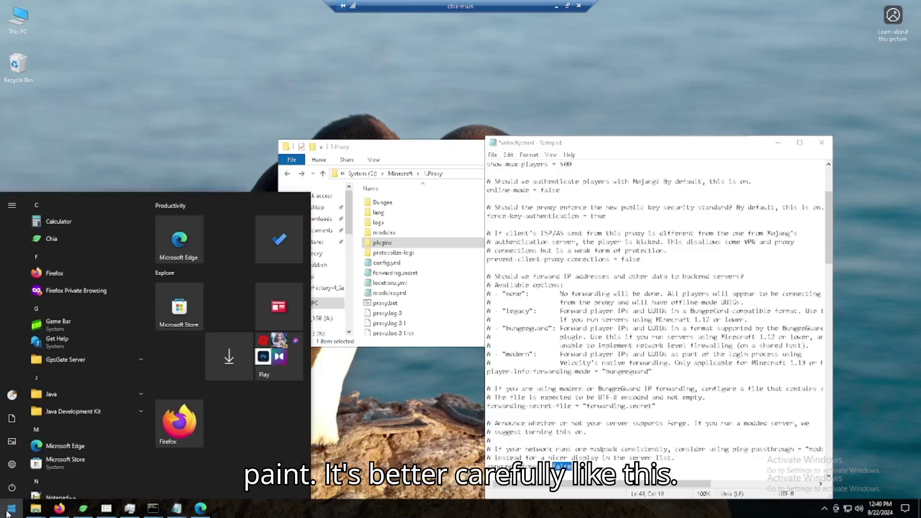
text(paint)
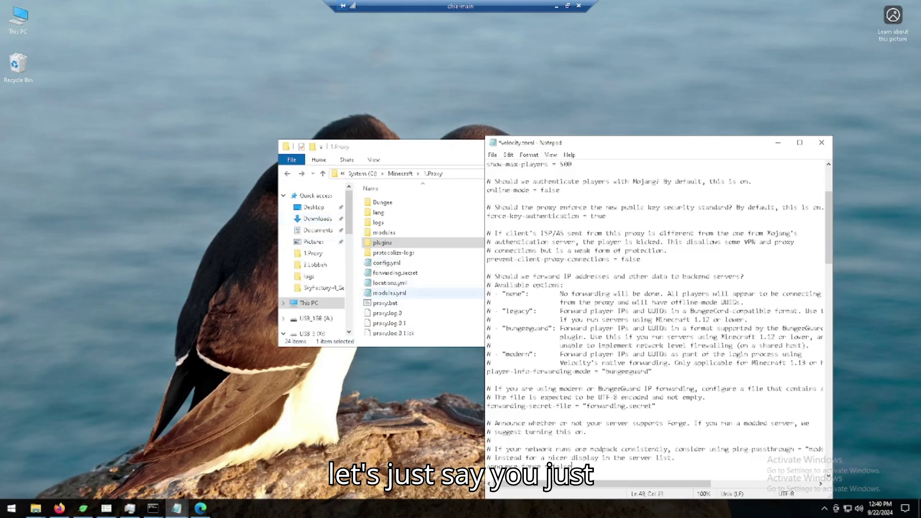
key(ctrl+shift+Left)
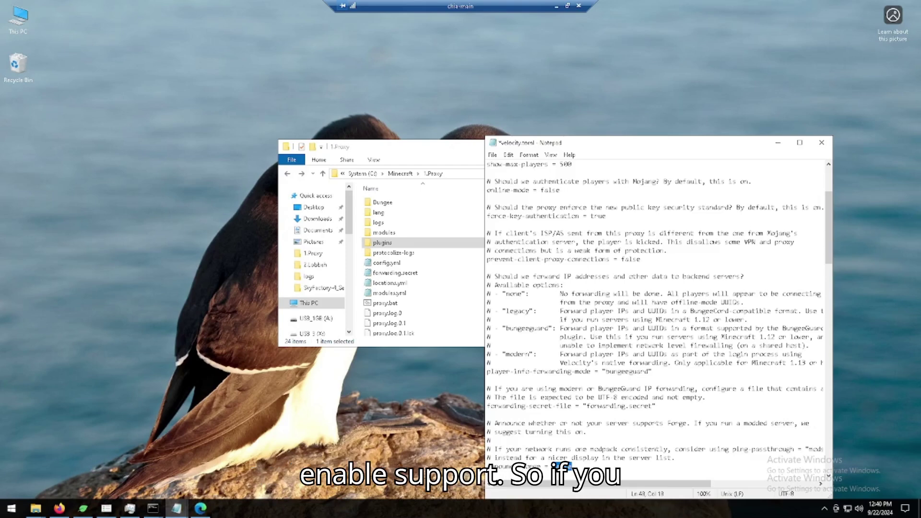
text(true)
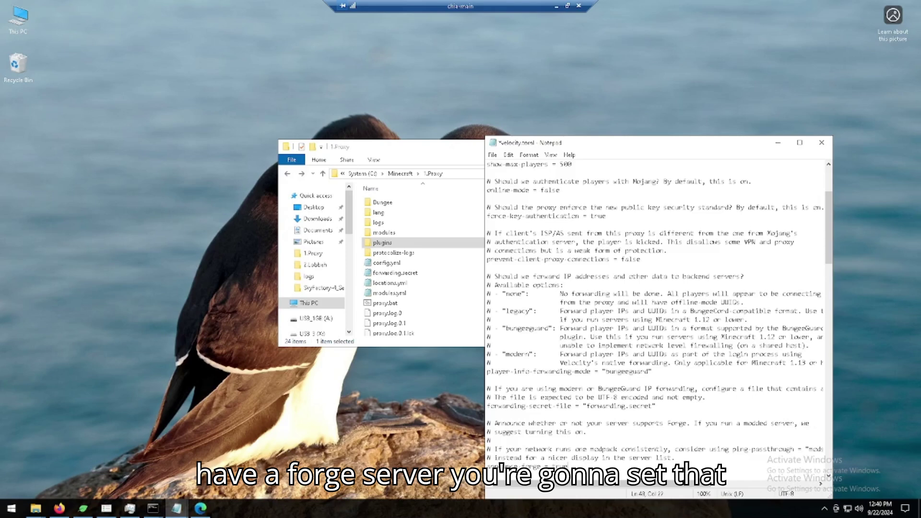
Step: Examine the comment explaining kick-existing-players and duplicate connection attempts by highlighting it
scroll(655, 317, down, 1)
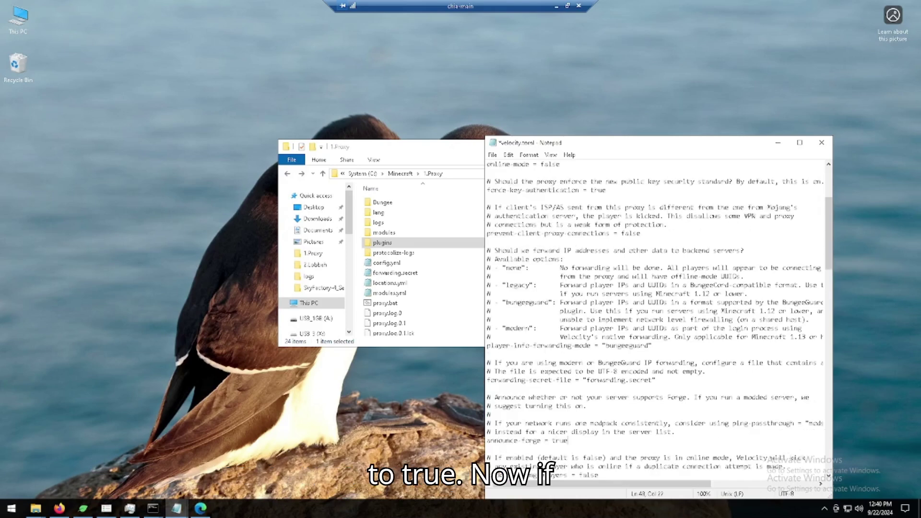
drag(498, 458, 771, 457)
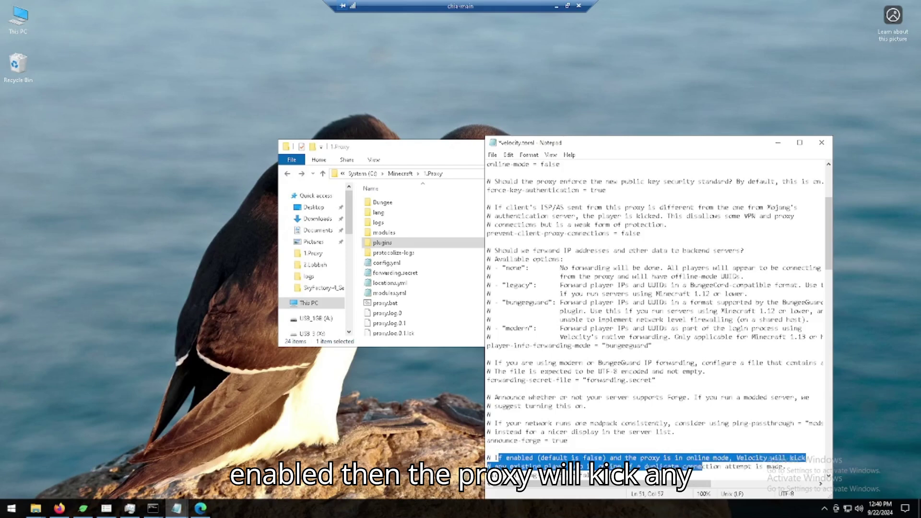
click(585, 457)
drag(571, 467, 664, 457)
click(786, 466)
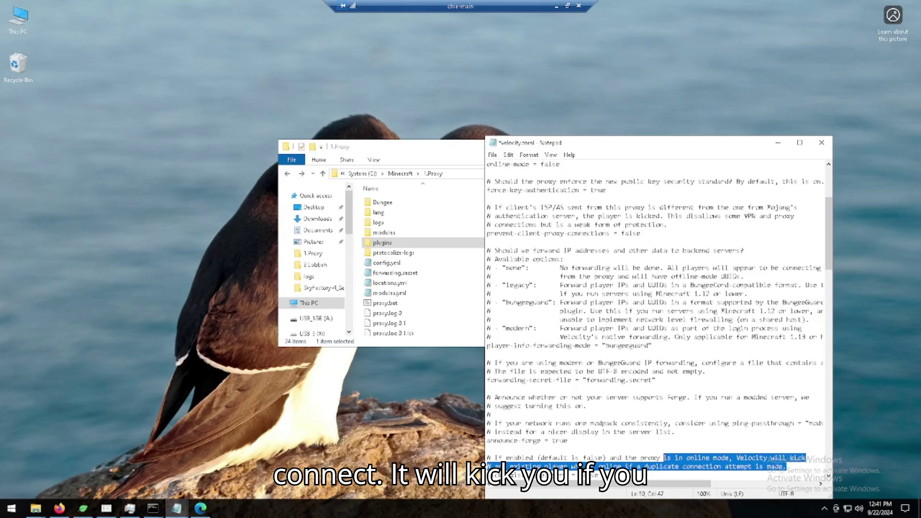
Step: Examine the ping-passthrough section of velocity.toml, highlighting the descriptions of its disabled and mods options
scroll(660, 320, down, 1)
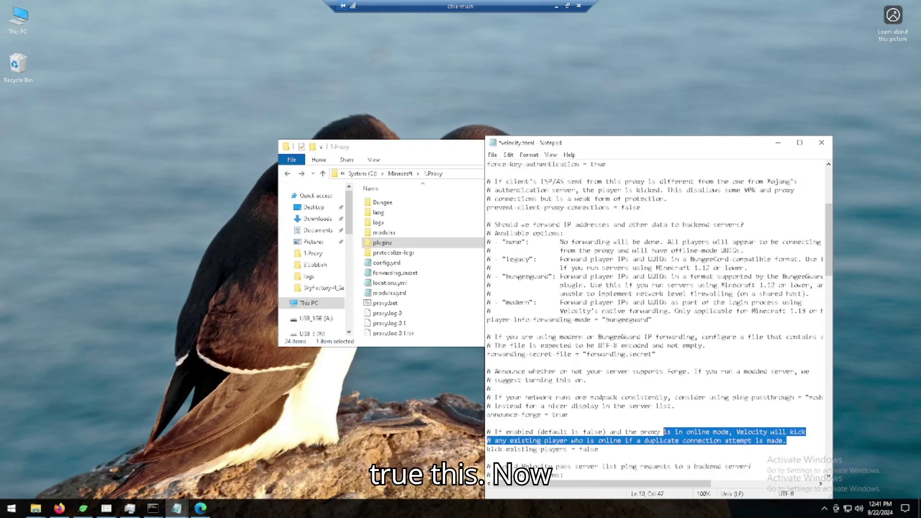
scroll(659, 320, down, 1)
scroll(660, 320, down, 3)
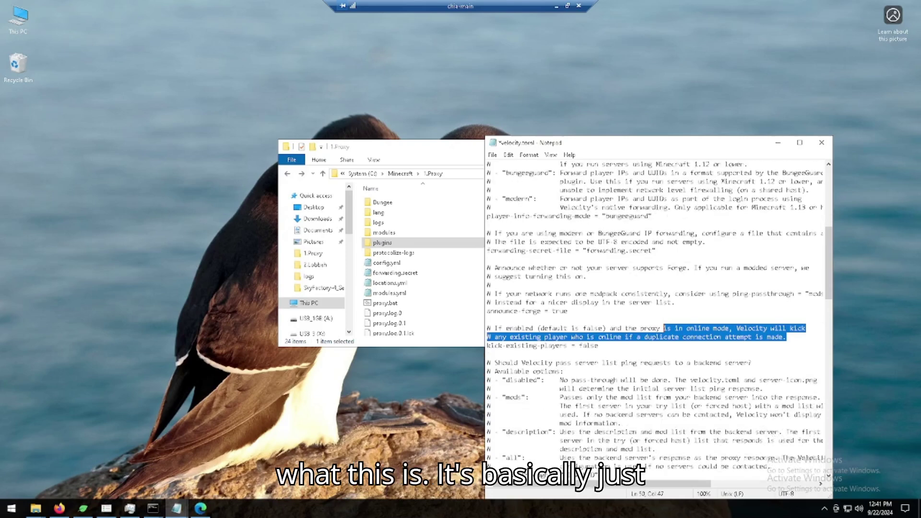
click(562, 379)
mouse_move(563, 380)
mouse_down()
mouse_move(698, 363)
mouse_move(733, 380)
mouse_move(675, 388)
mouse_move(552, 372)
mouse_up()
click(732, 380)
click(568, 380)
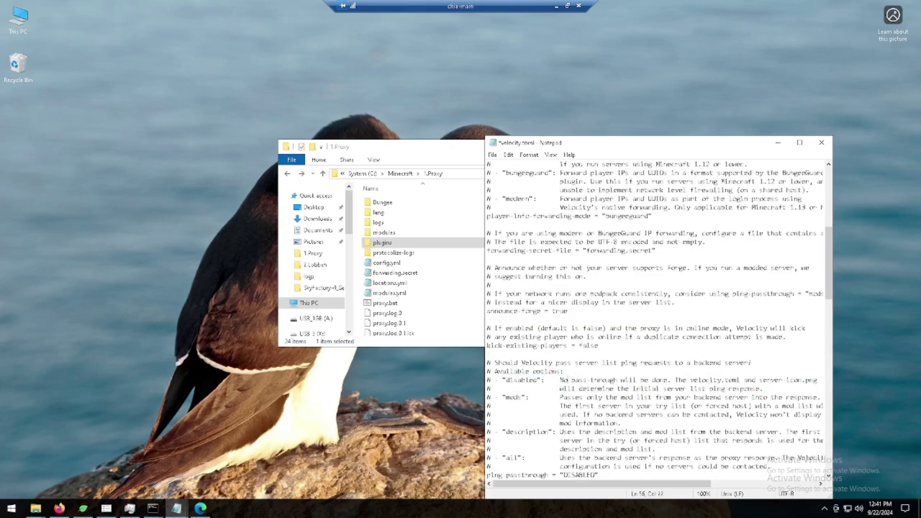
scroll(562, 379, down, 1)
drag(560, 372, 713, 389)
click(690, 397)
scroll(671, 397, down, 2)
scroll(672, 397, up, 1)
drag(612, 483, 540, 484)
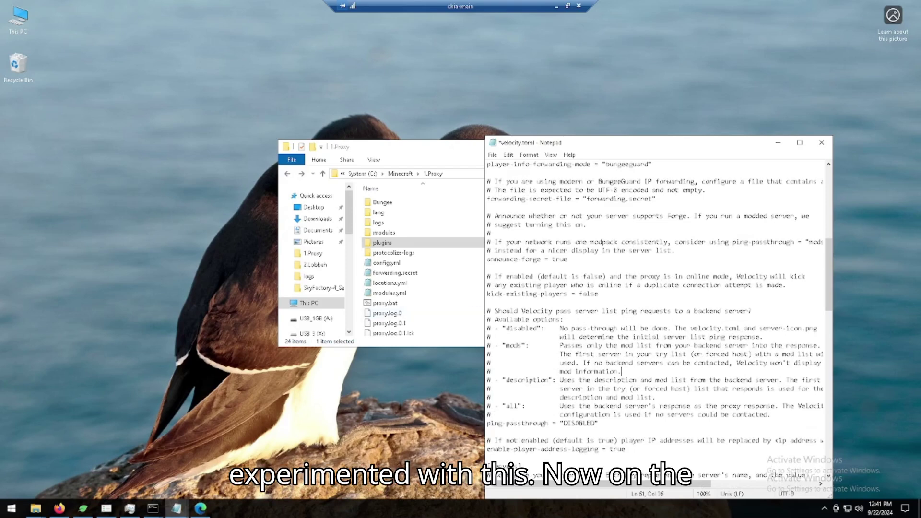
Step: Draft a sample backend address starting with 127.0.0.1: and a partial port above the [servers] section, and delete it again
mouse_move(487, 466)
mouse_down()
mouse_move(806, 475)
mouse_move(487, 467)
mouse_up()
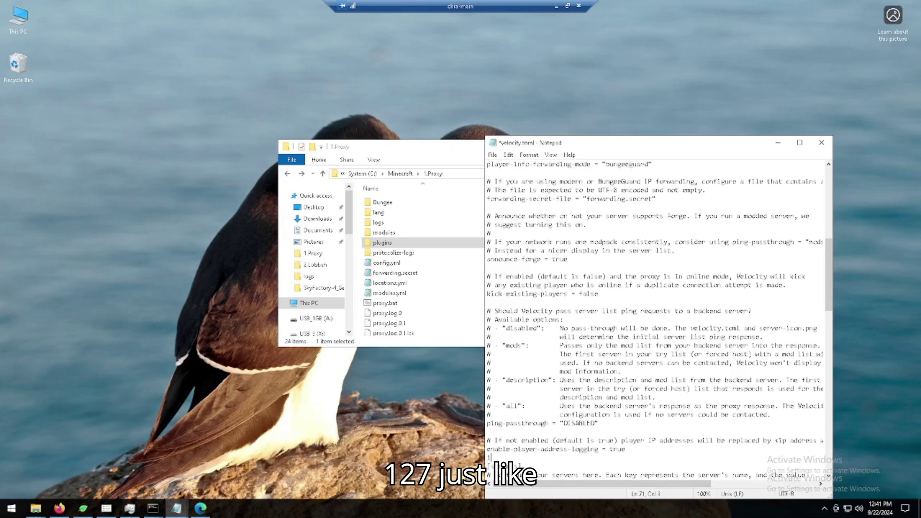
text(127.0.0)
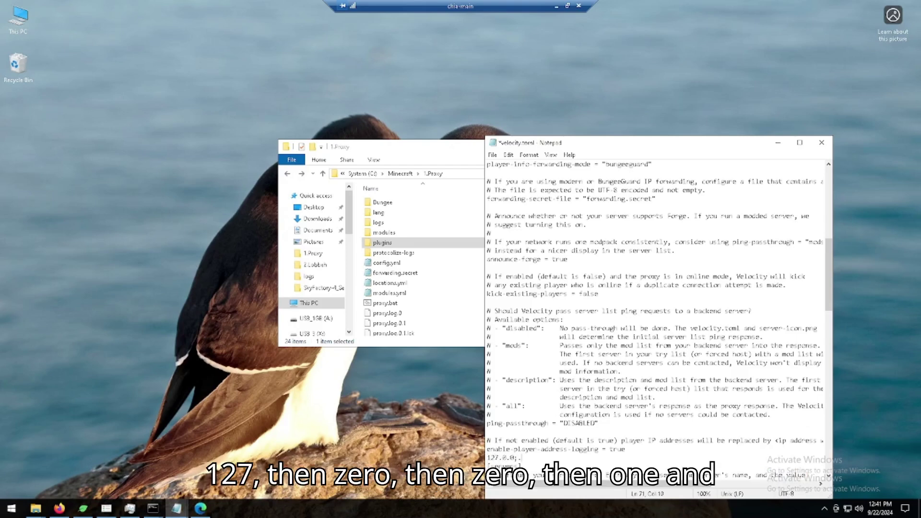
text(.1:)
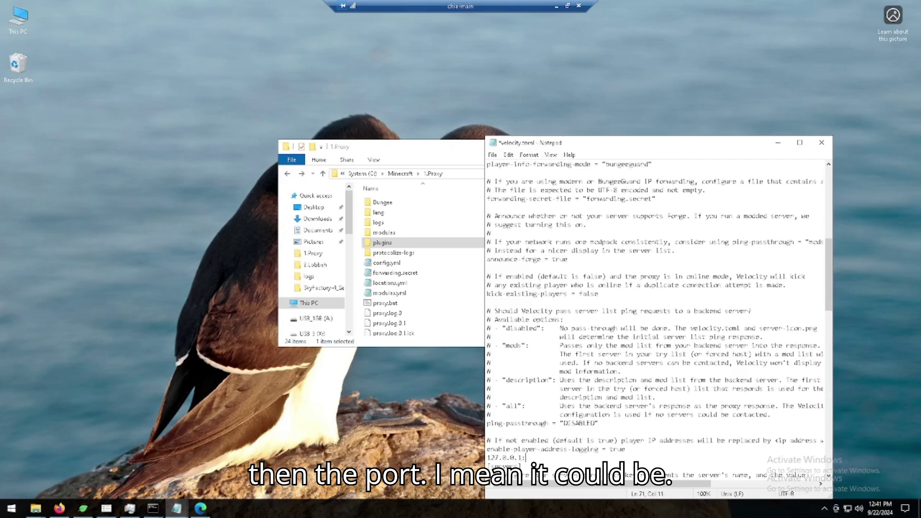
text(2)
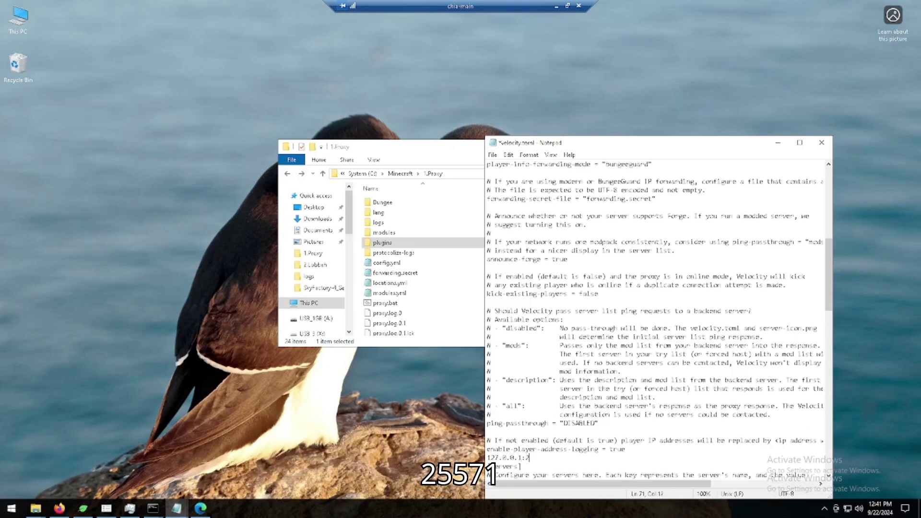
text(55)
key(BackSpace)
key(BackSpace)
key(BackSpace)
key(BackSpace)
key(BackSpace)
key(BackSpace)
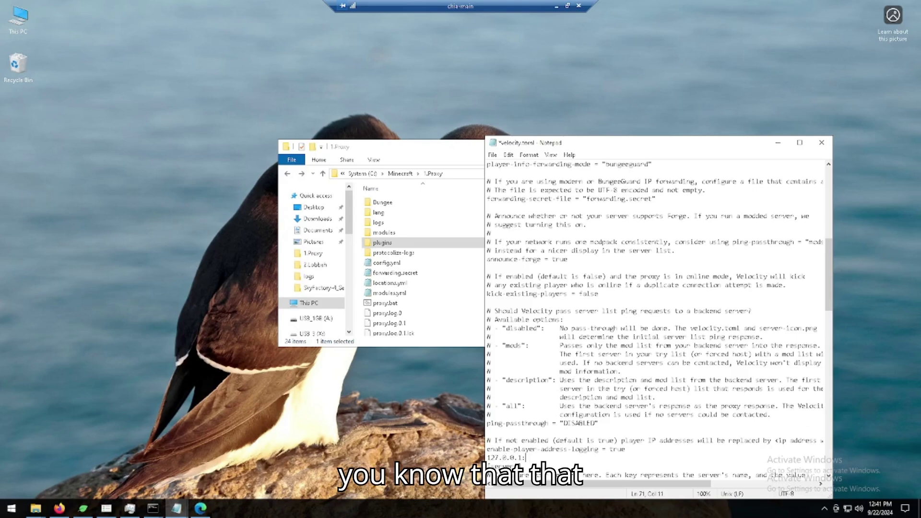
key(BackSpace)
key(BackSpace)
key(BackSpace)
key(BackSpace)
key(BackSpace)
key(BackSpace)
key(BackSpace)
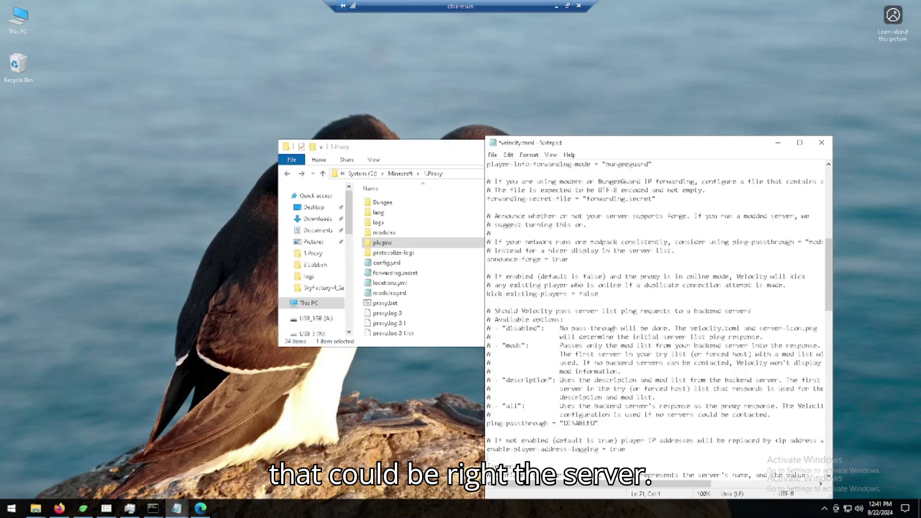
Step: Write the sample localhost address 127.0.0.1 without a port above the [servers] section, highlight it, and remove it
click(564, 475)
text(127.0.01)
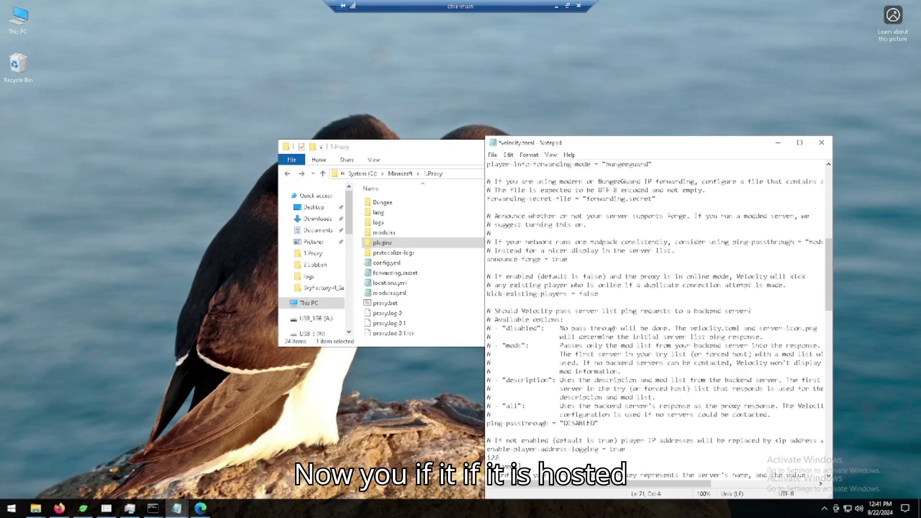
key(BackSpace)
text(.1)
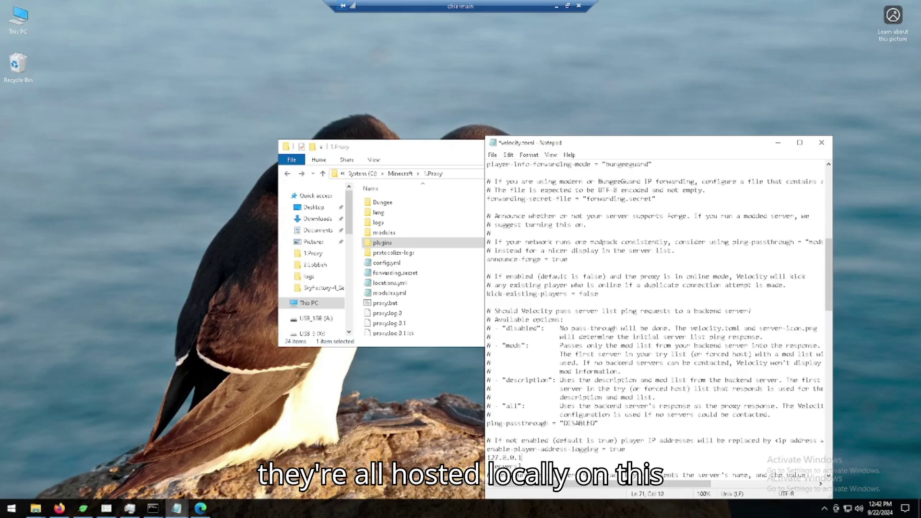
key(shift+Left)
key(shift+Left)
key(shift+Left)
key(shift+Left)
key(shift+Left)
key(shift+Left)
key(shift+Left)
key(shift+Left)
key(shift+Left)
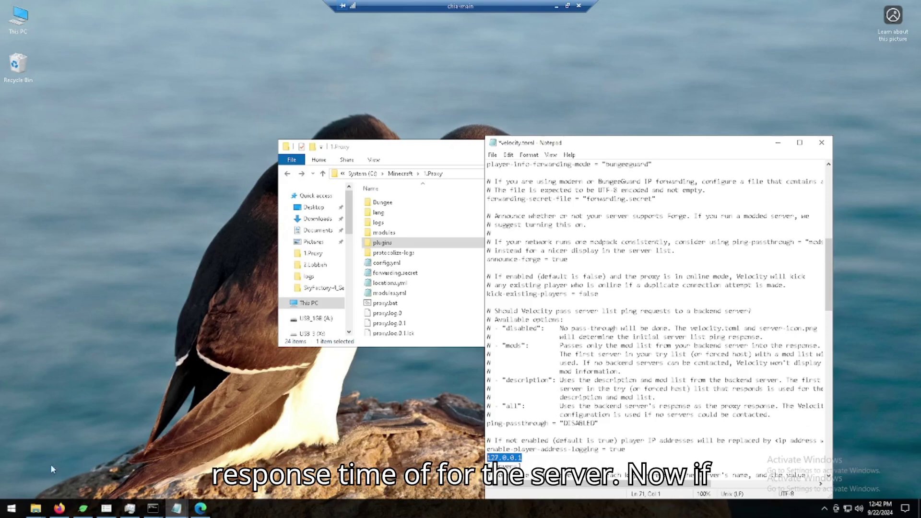
key(BackSpace)
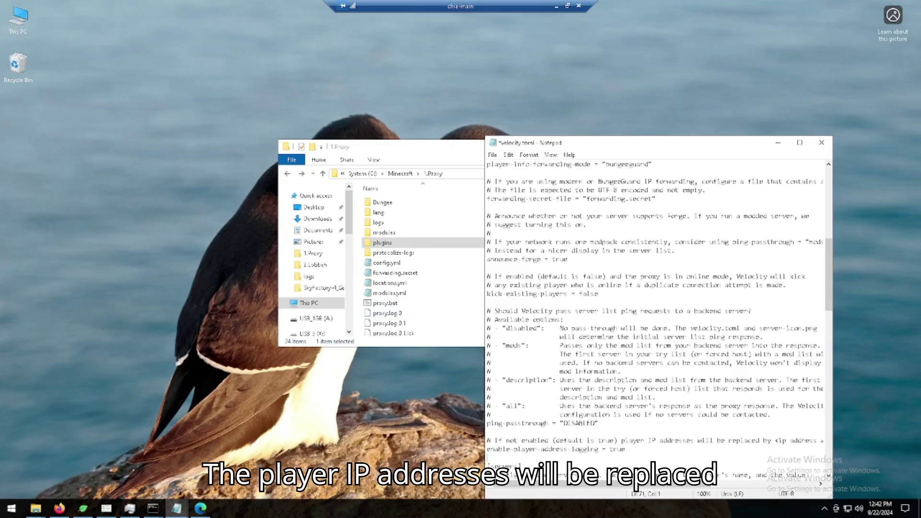
Step: Review the config-version setting and its comment at the start of velocity.toml, and close the file with its changes saved
drag(828, 291, 822, 166)
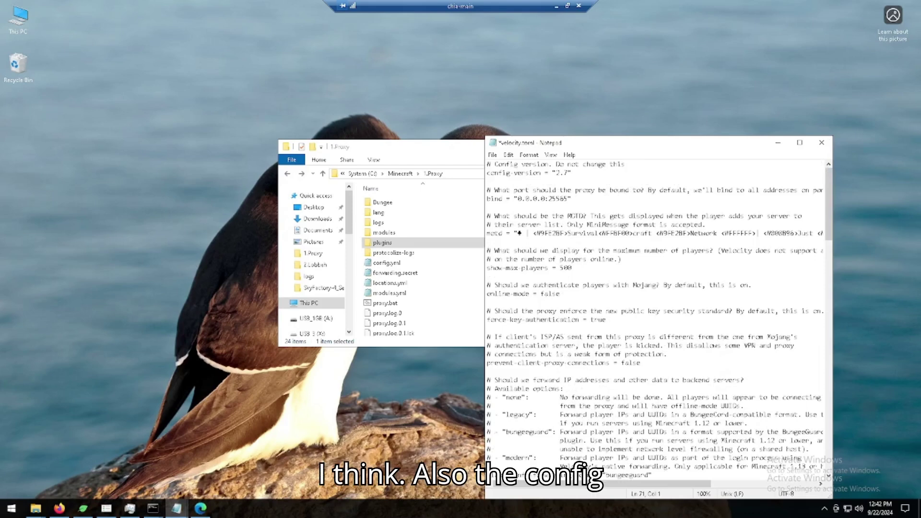
drag(572, 173, 487, 164)
click(572, 173)
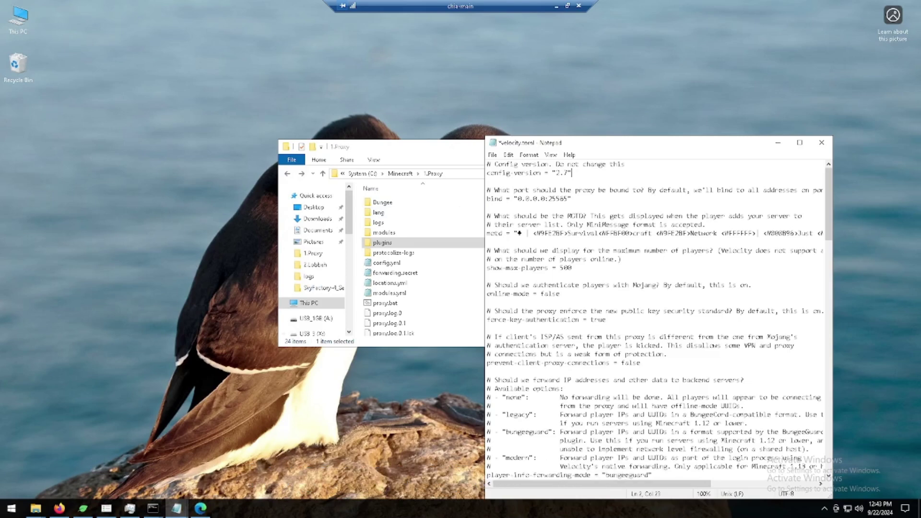
click(828, 144)
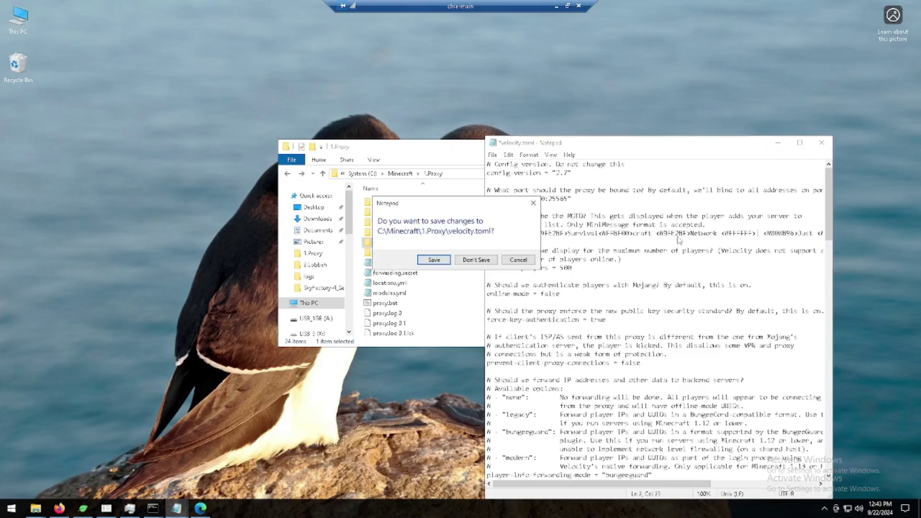
click(444, 262)
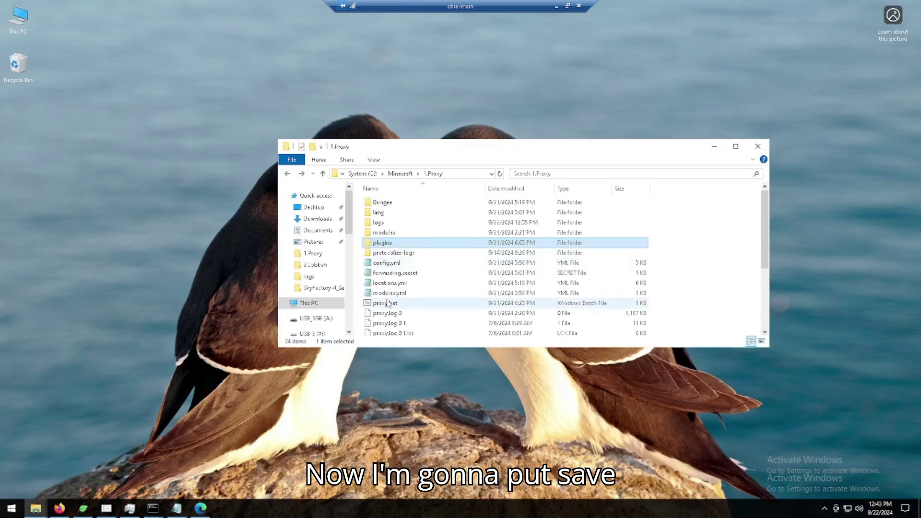
scroll(388, 303, down, 2)
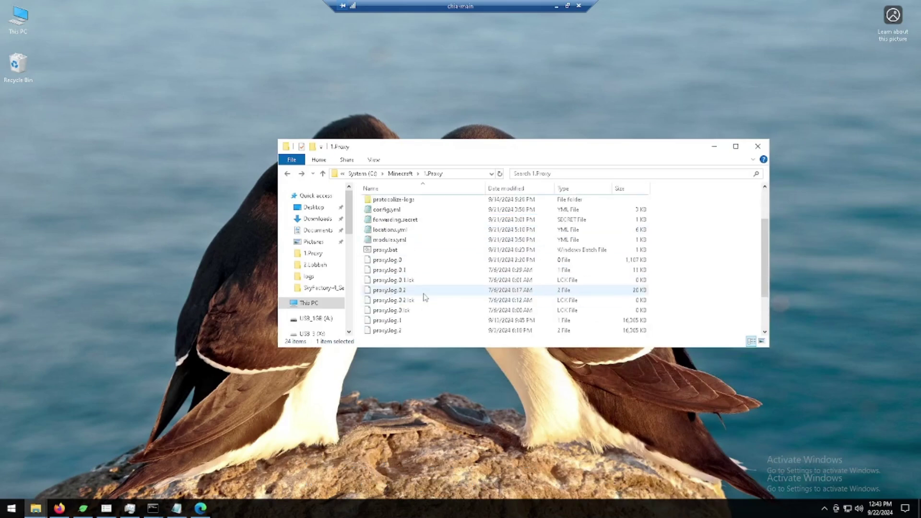
scroll(423, 297, up, 2)
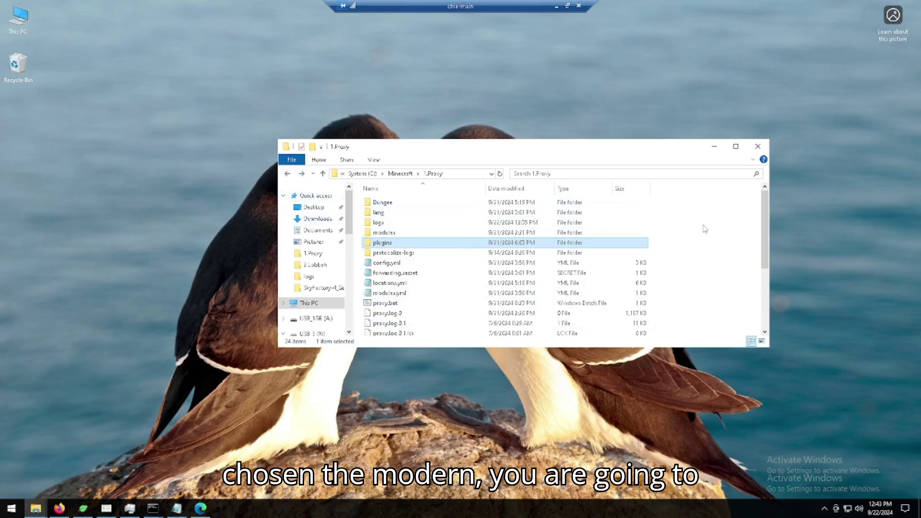
scroll(698, 305, down, 3)
scroll(695, 296, up, 3)
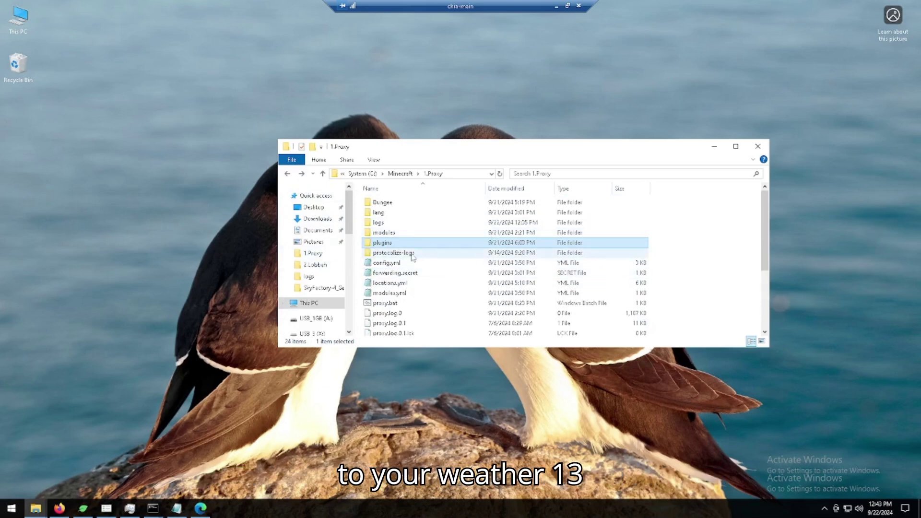
Step: Open the 3.Main server's config folder in the Minecraft directory to locate paper-global.yml, and return to the Minecraft folder
click(396, 176)
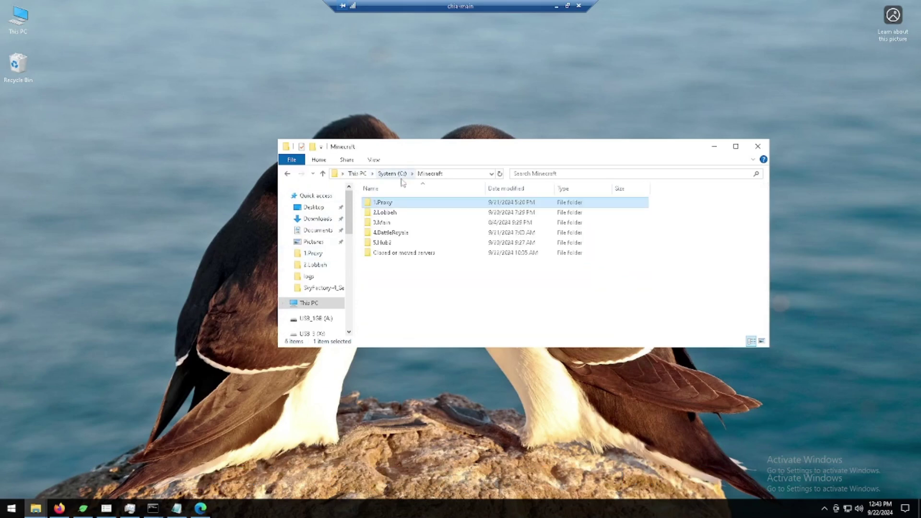
double_click(397, 225)
scroll(422, 250, down, 5)
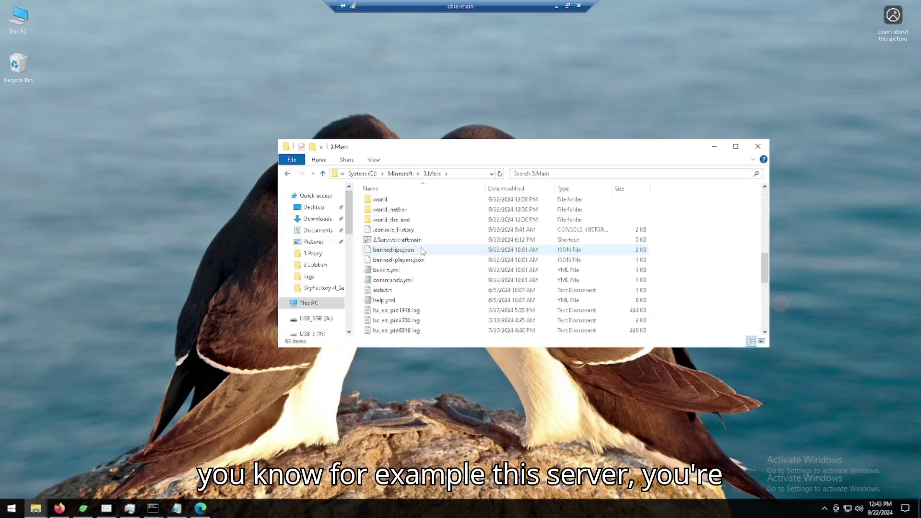
scroll(424, 251, down, 6)
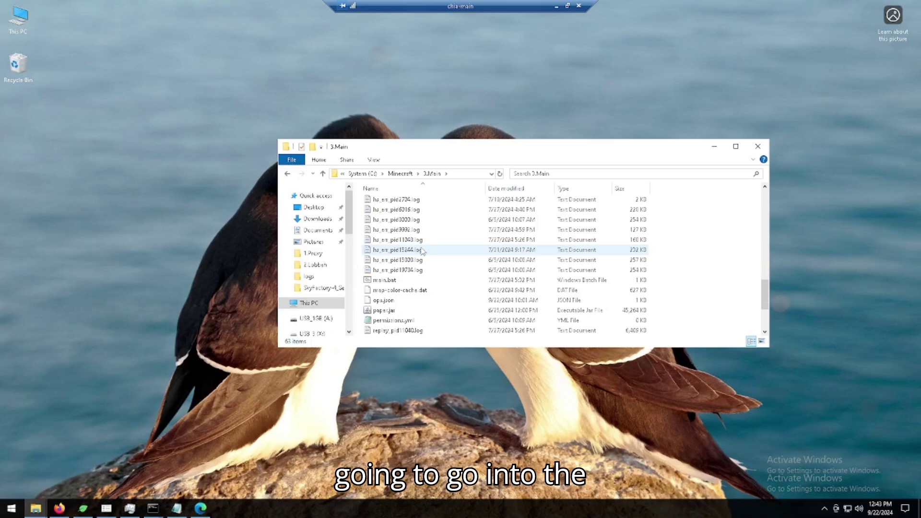
scroll(395, 292, up, 10)
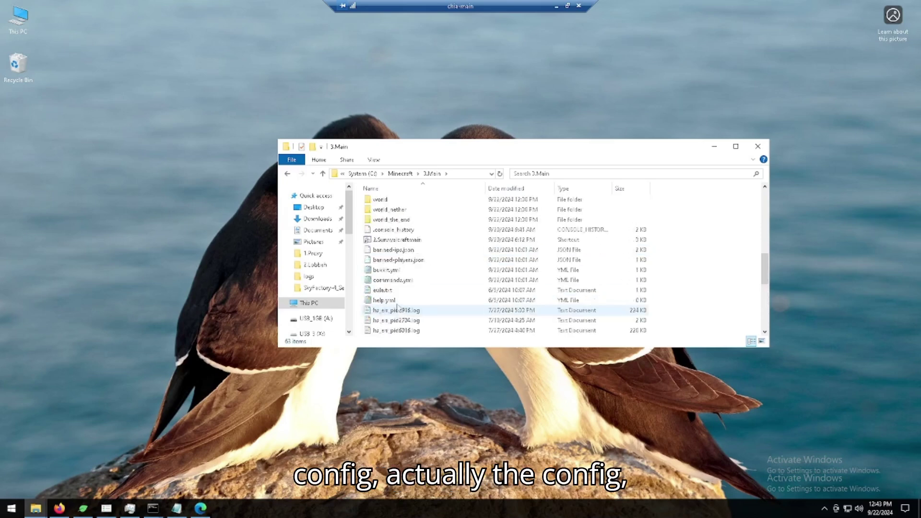
double_click(391, 274)
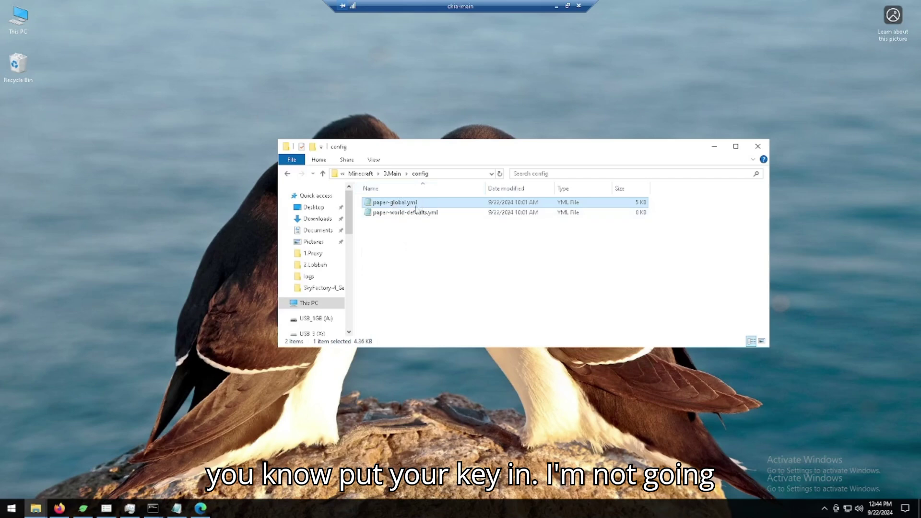
key(alt+Left)
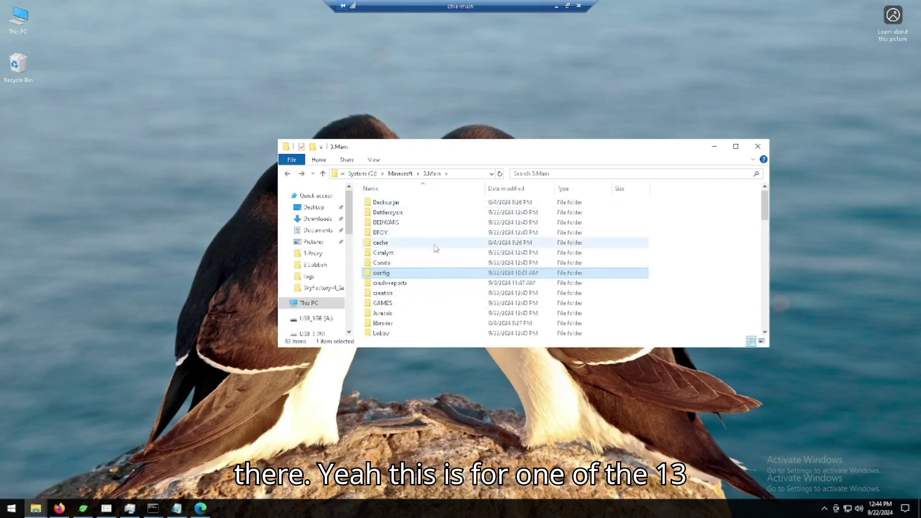
key(alt+Left)
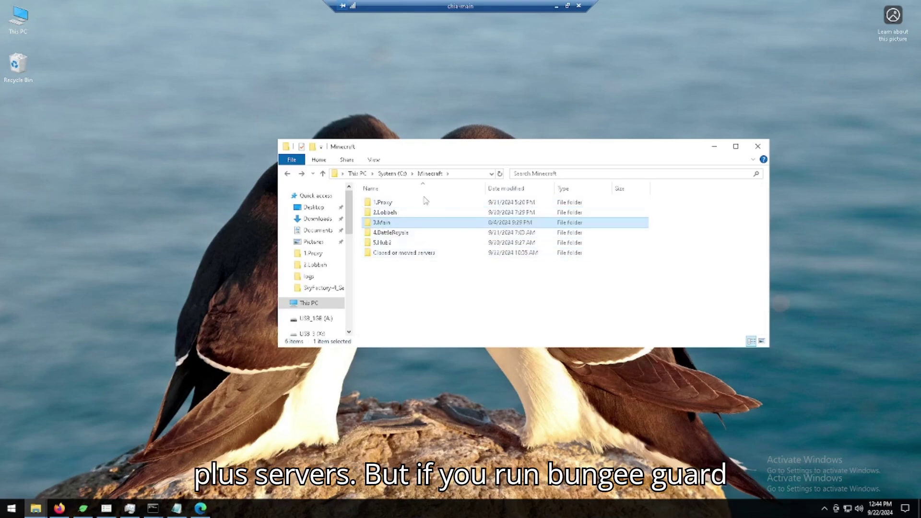
Step: Open the BungeeGuard folder among the 3.Main server's plugins to locate its config.yml, and return to the Minecraft folder
double_click(381, 225)
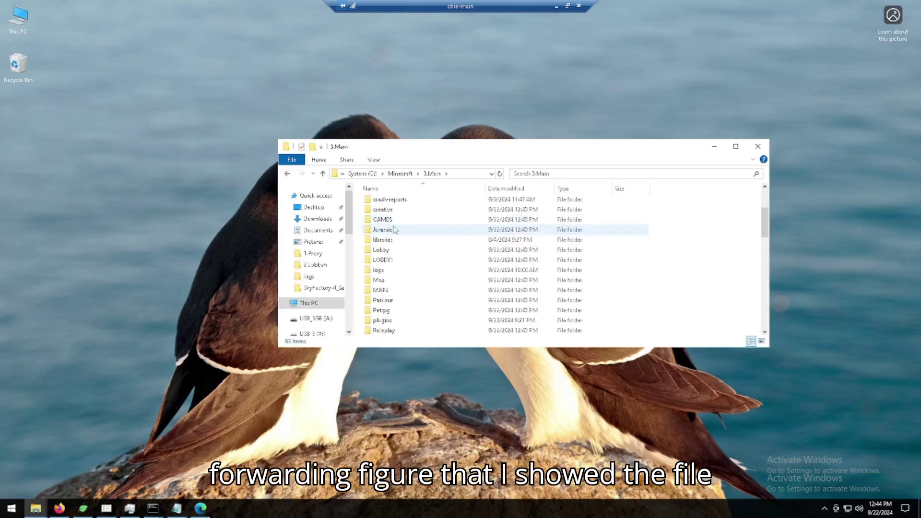
scroll(398, 254, down, 4)
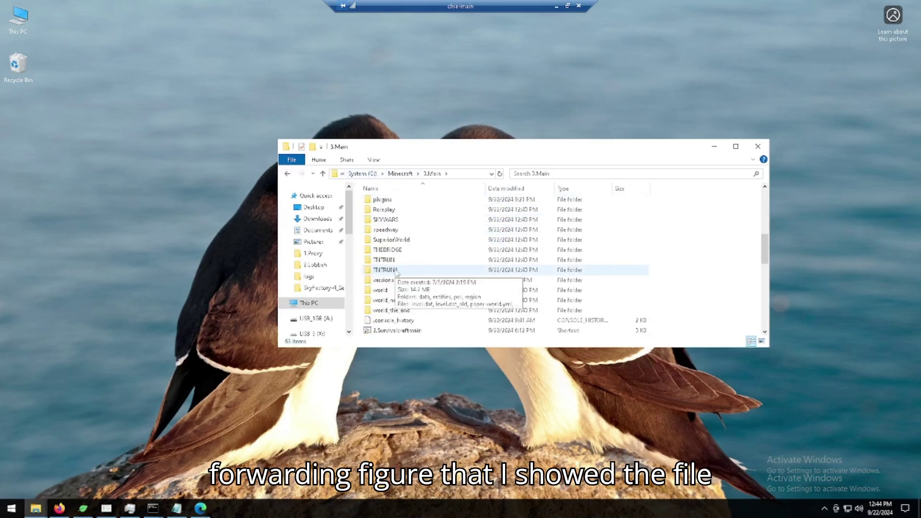
scroll(398, 256, up, 2)
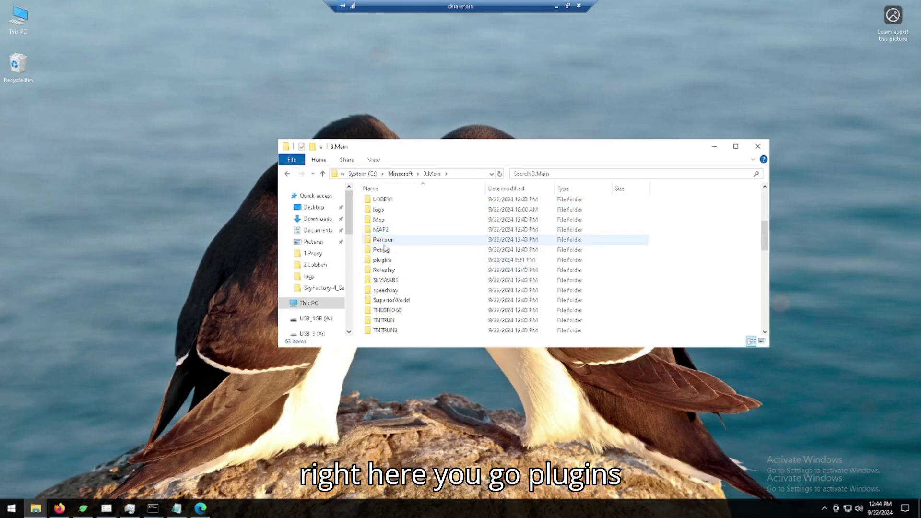
double_click(383, 260)
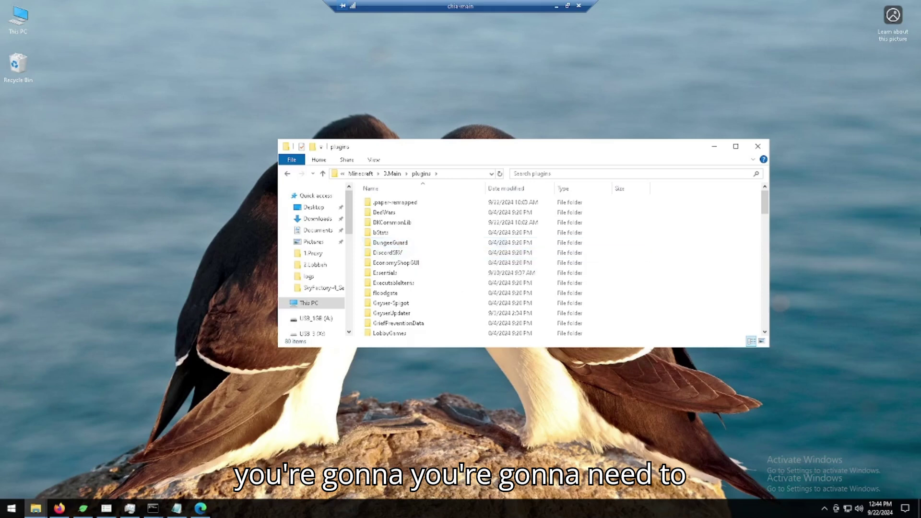
double_click(401, 243)
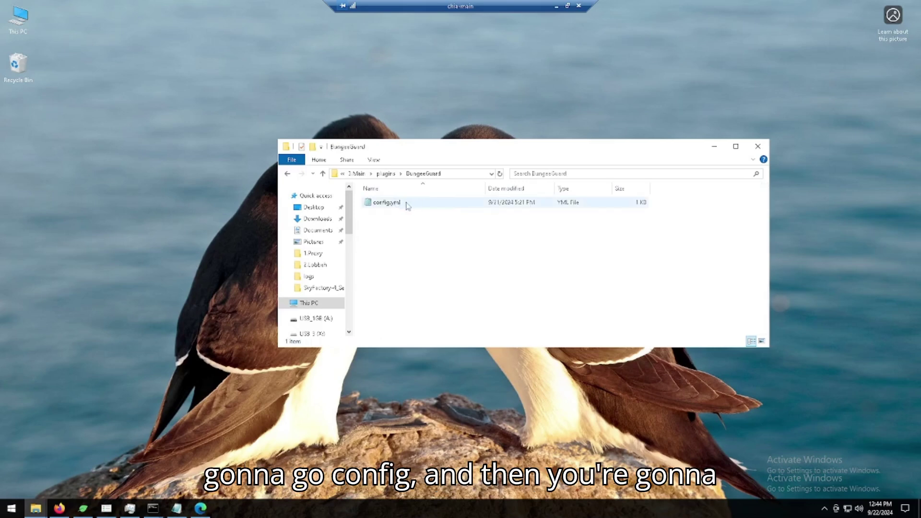
key(alt+Left)
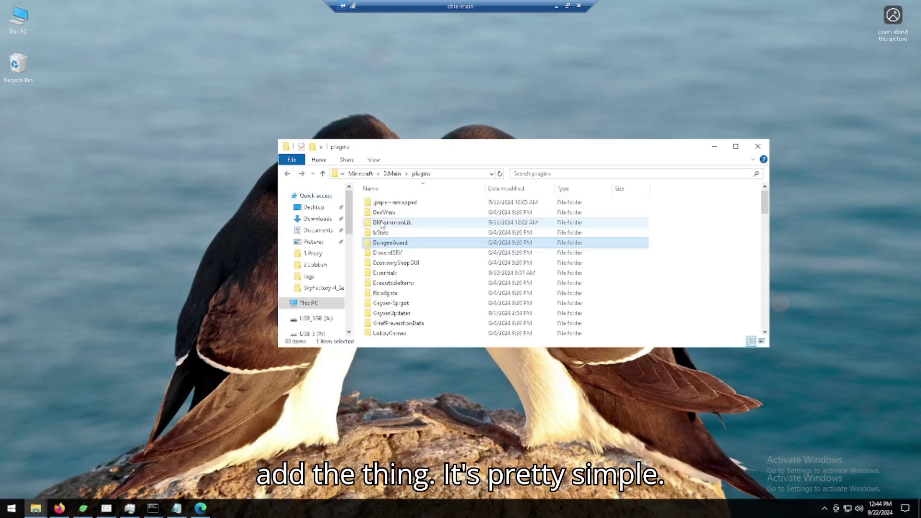
key(alt+Left)
key(alt+Left)
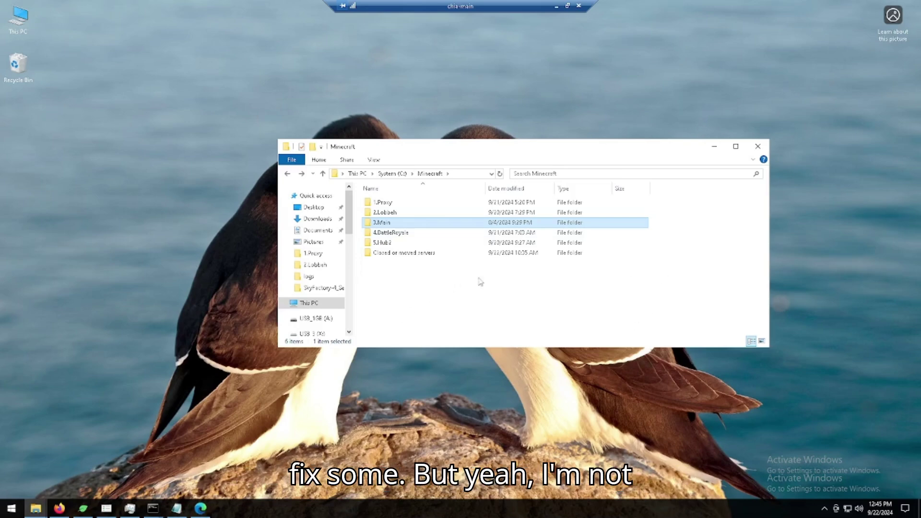
Step: Minimize the remote desktop session to get back to OBS Studio on the local computer
drag(640, 268, 363, 261)
click(557, 5)
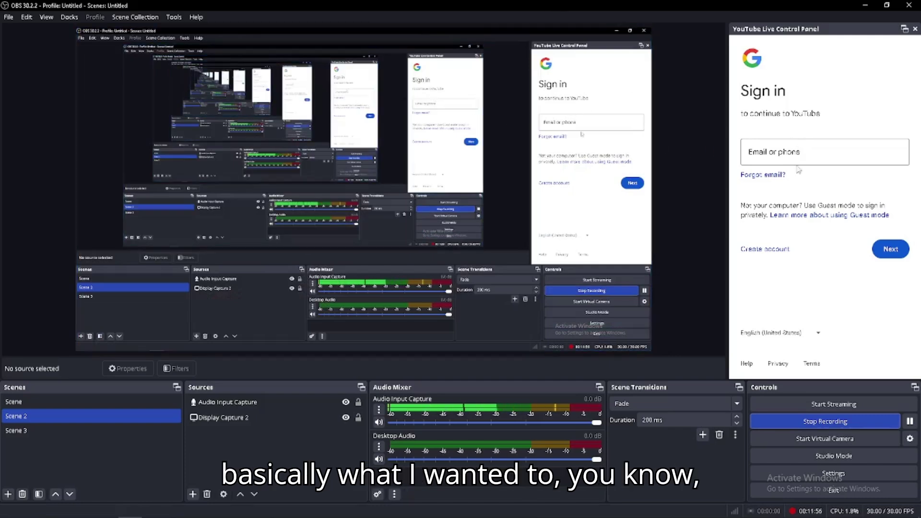